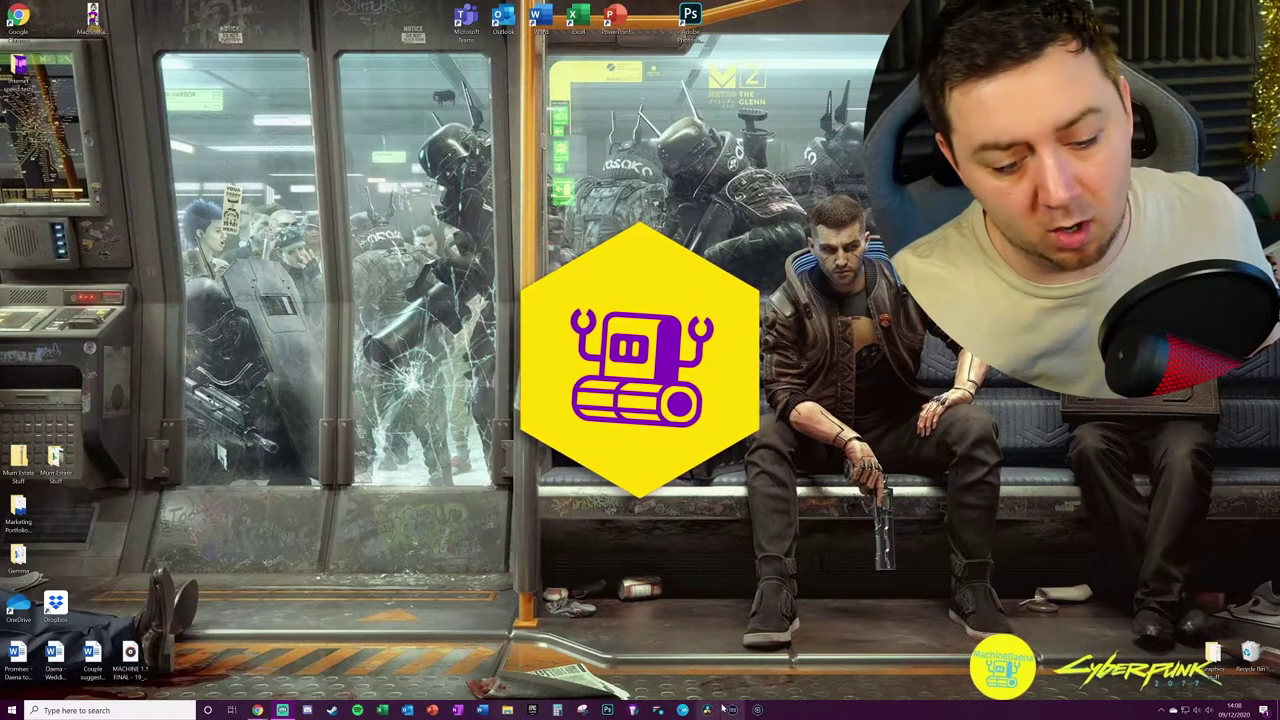
- Switch to Stream Deck and filter the downloadable actions to show the installed ones
{"action": "left_click", "coordinate": [733, 710]}
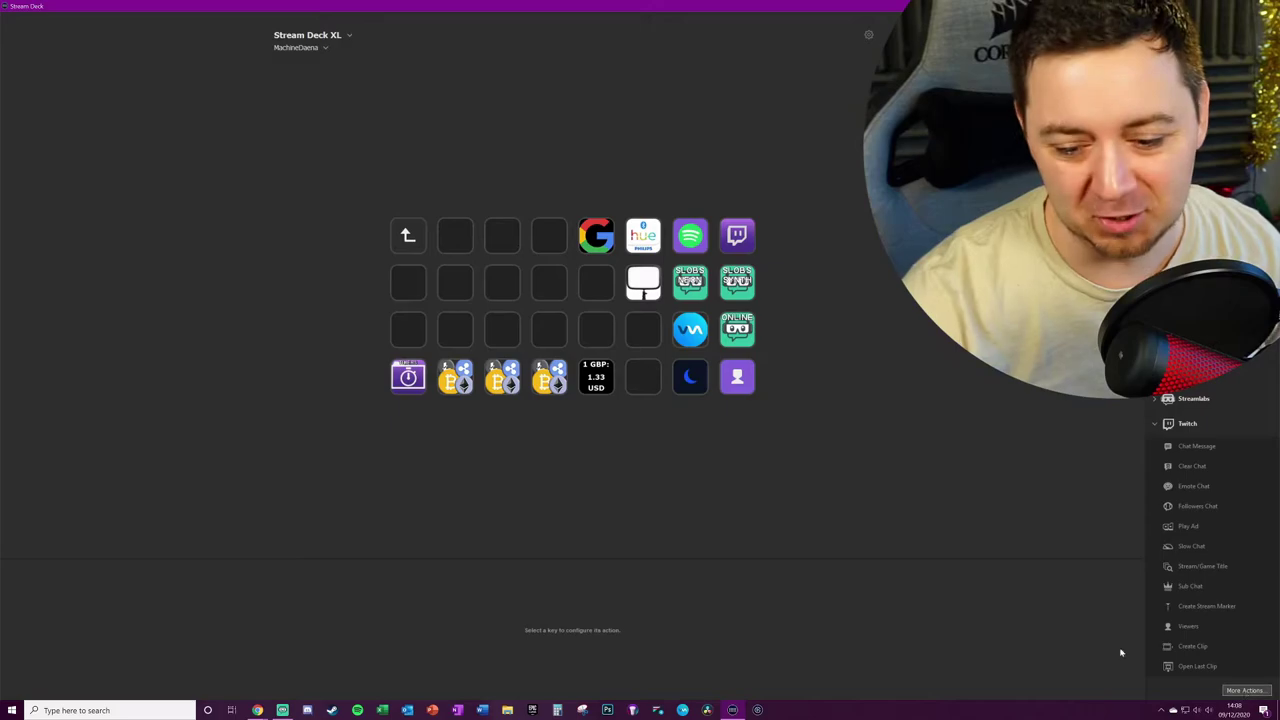
{"action": "left_click", "coordinate": [640, 197]}
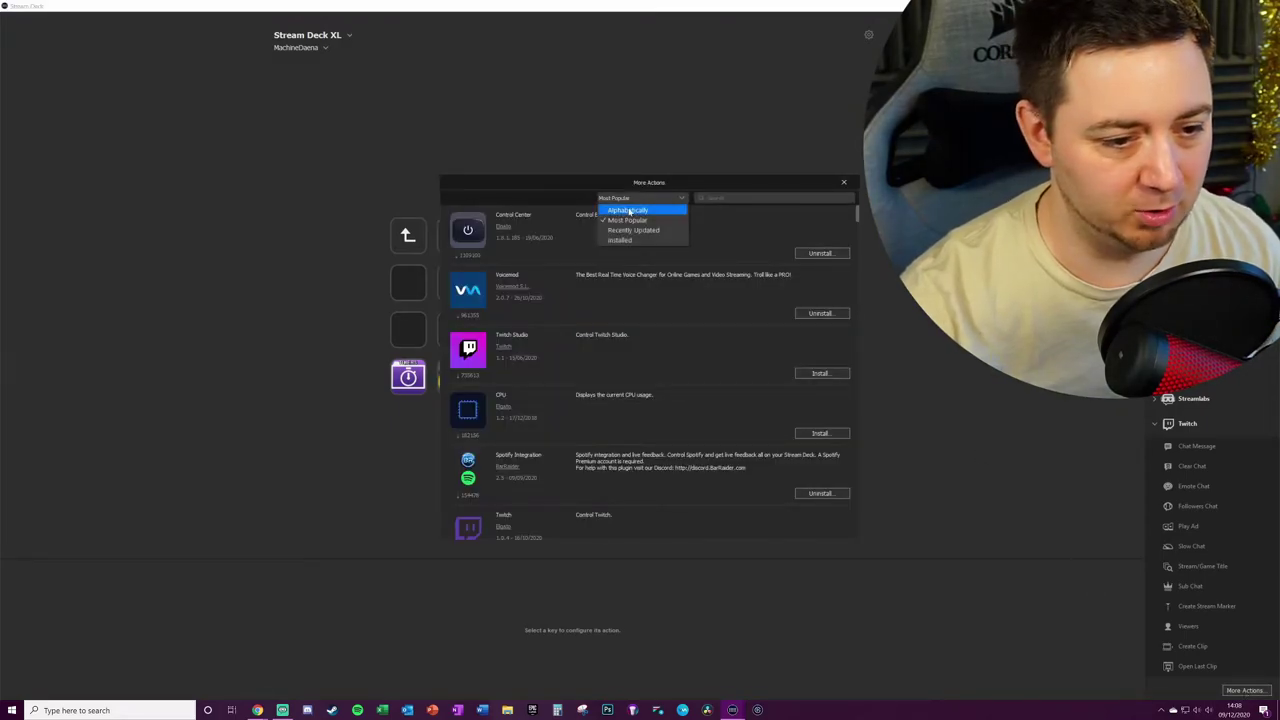
{"action": "left_click", "coordinate": [640, 240]}
{"action": "left_click", "coordinate": [640, 197]}
{"action": "left_click", "coordinate": [620, 226]}
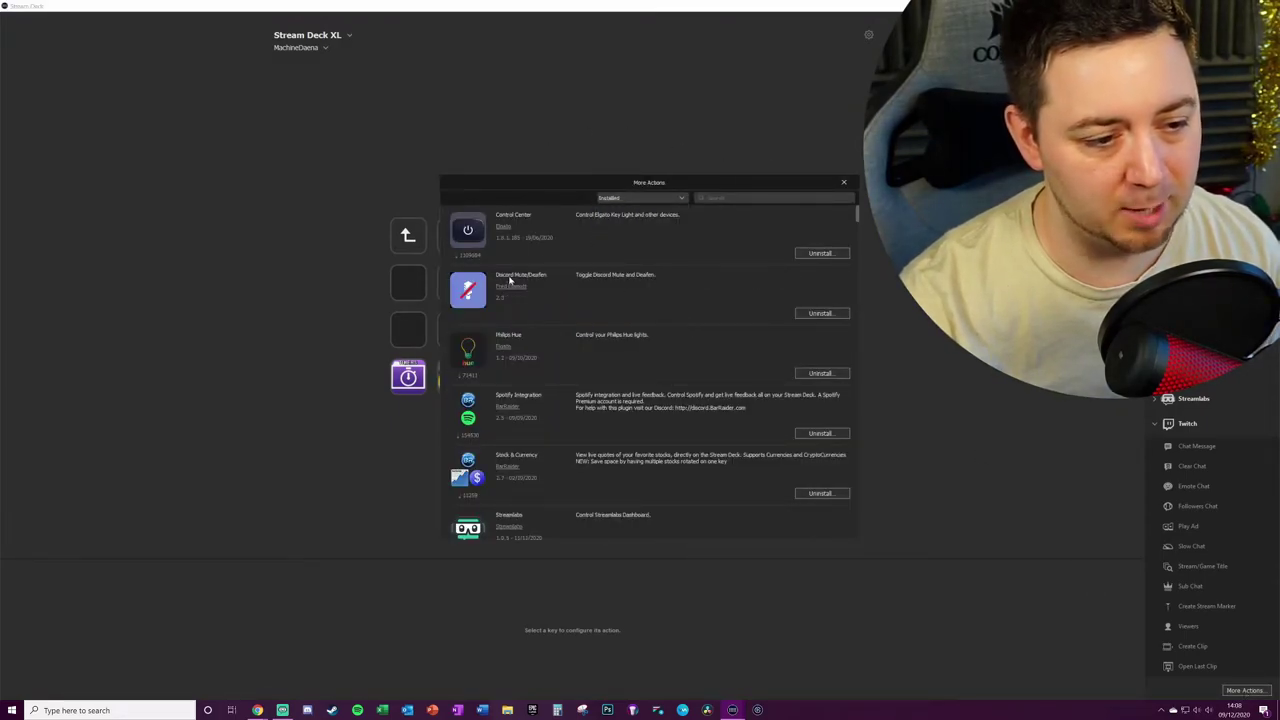
- Uninstall the Twitch plugin by Elgato and confirm its removal
{"action": "scroll", "coordinate": [536, 445], "scroll_direction": "down", "scroll_amount": 5}
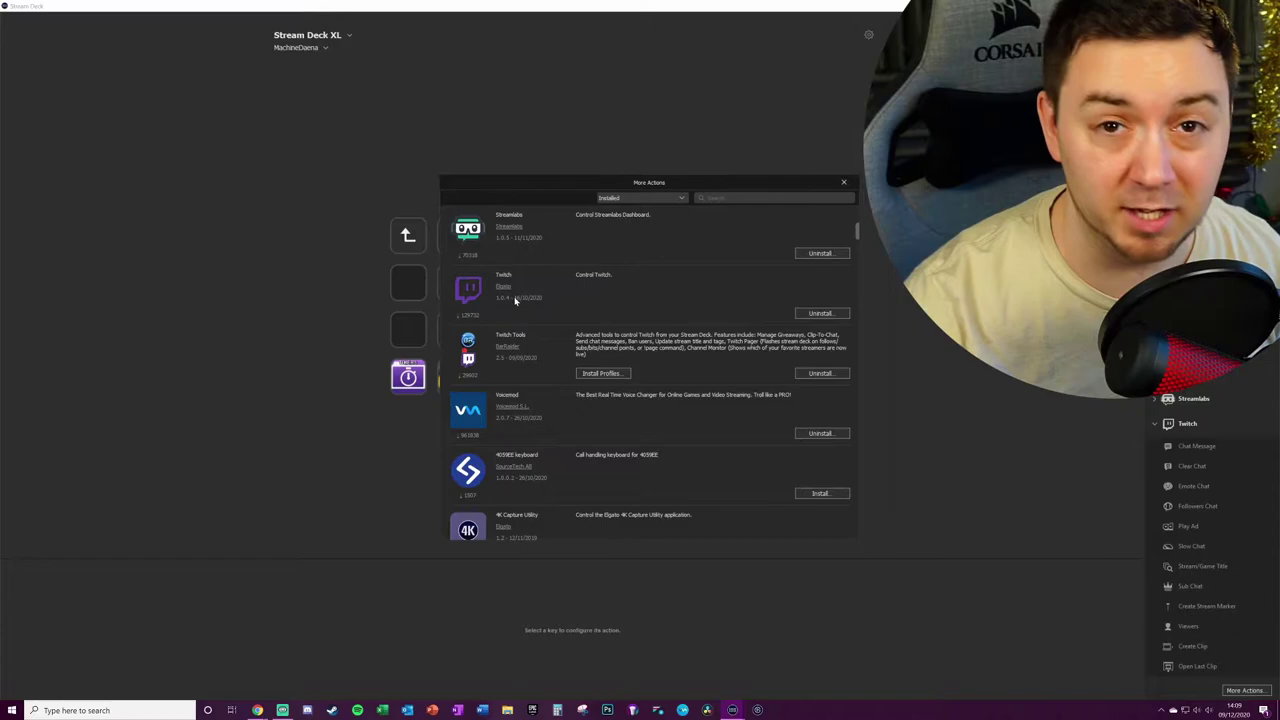
{"action": "left_click", "coordinate": [822, 314]}
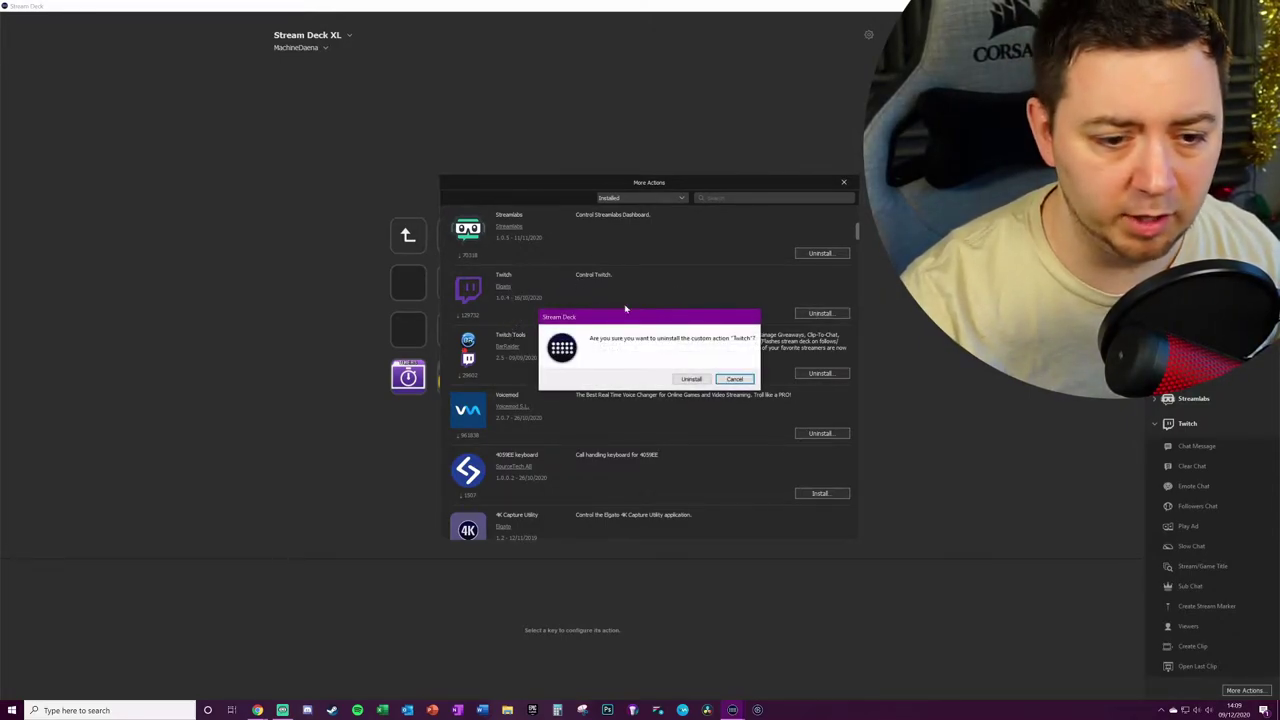
{"action": "left_click", "coordinate": [698, 380]}
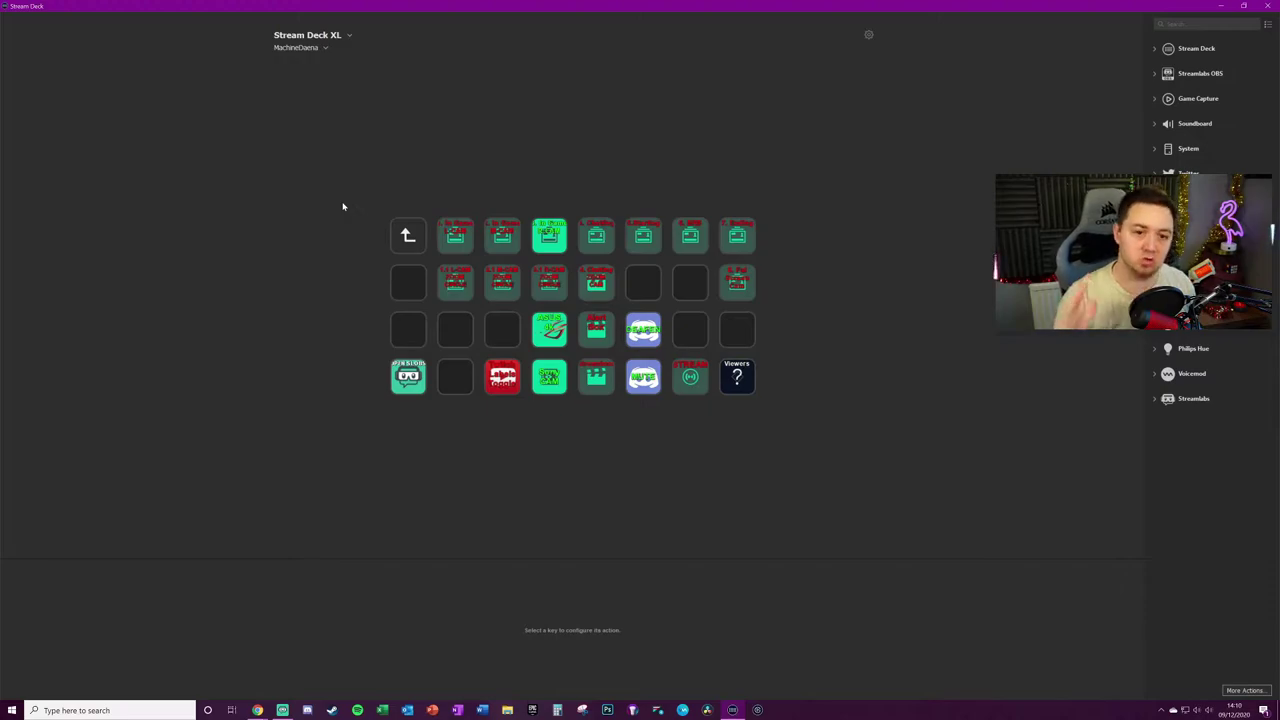
- Review the preferences for linked accounts, bring up the login for adding a Twitch account, and close both without logging in
{"action": "left_click", "coordinate": [868, 36]}
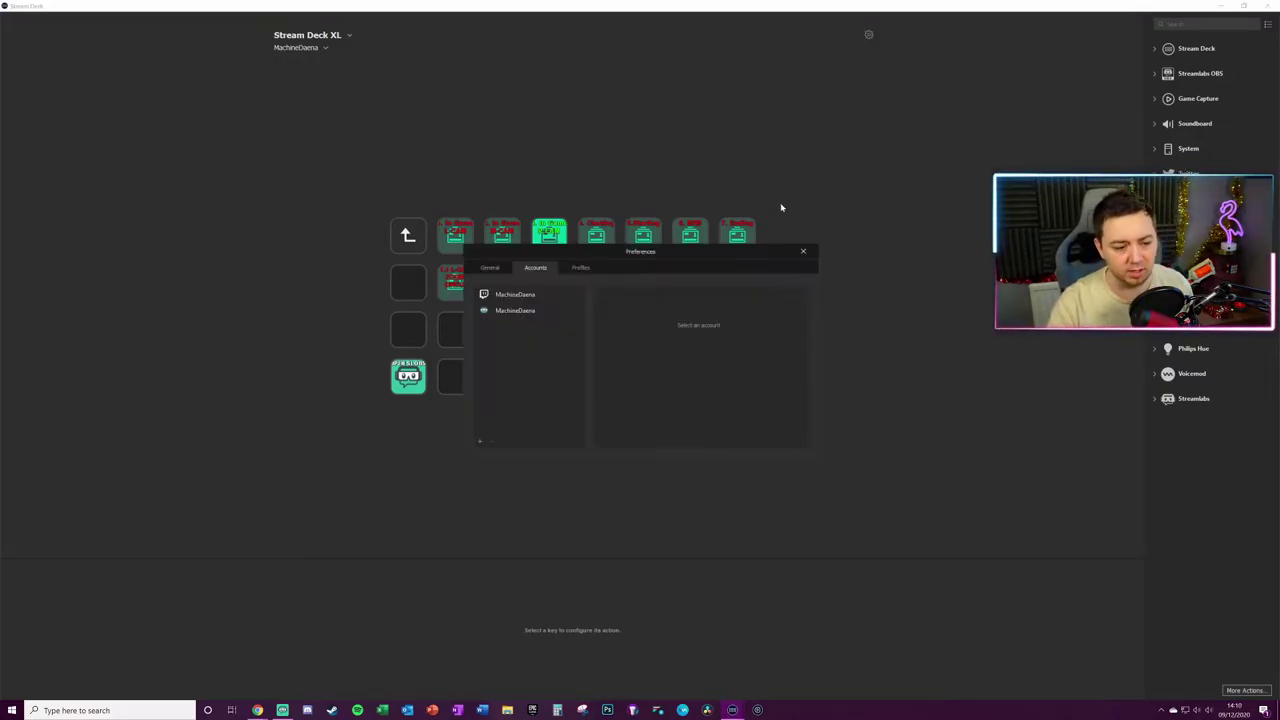
{"action": "left_click", "coordinate": [489, 268]}
{"action": "left_click", "coordinate": [581, 268]}
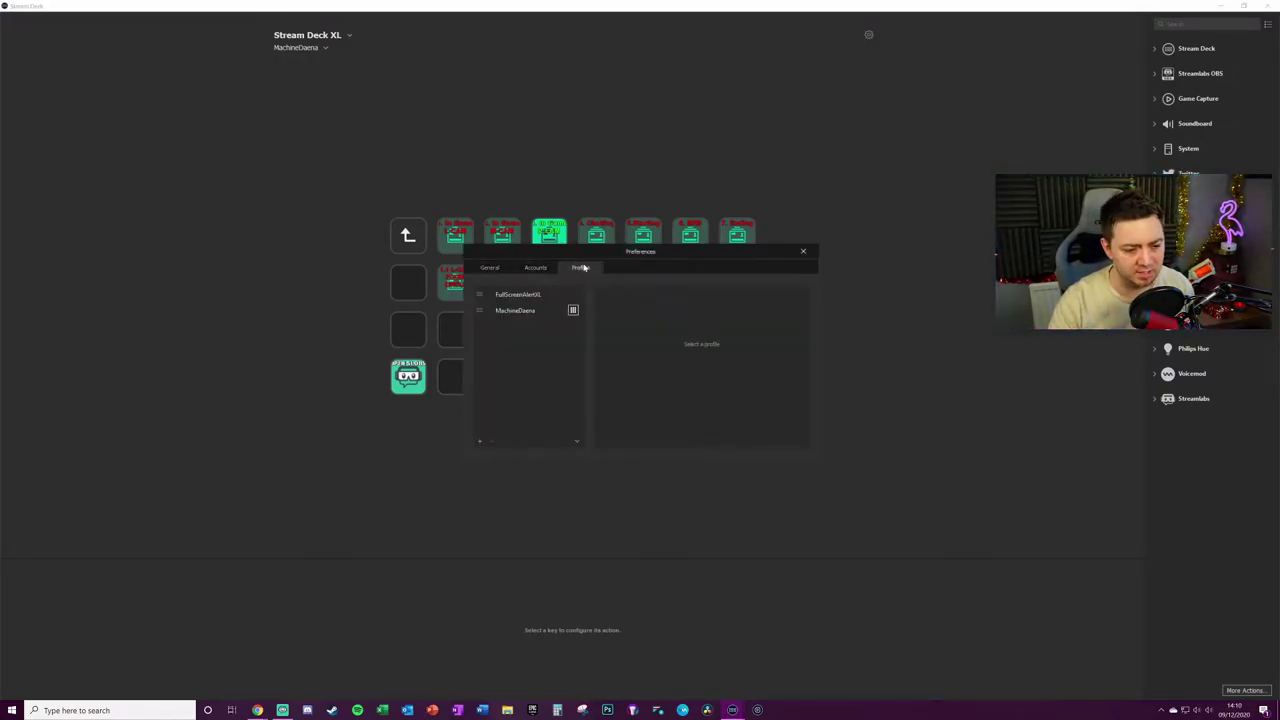
{"action": "left_click", "coordinate": [535, 268]}
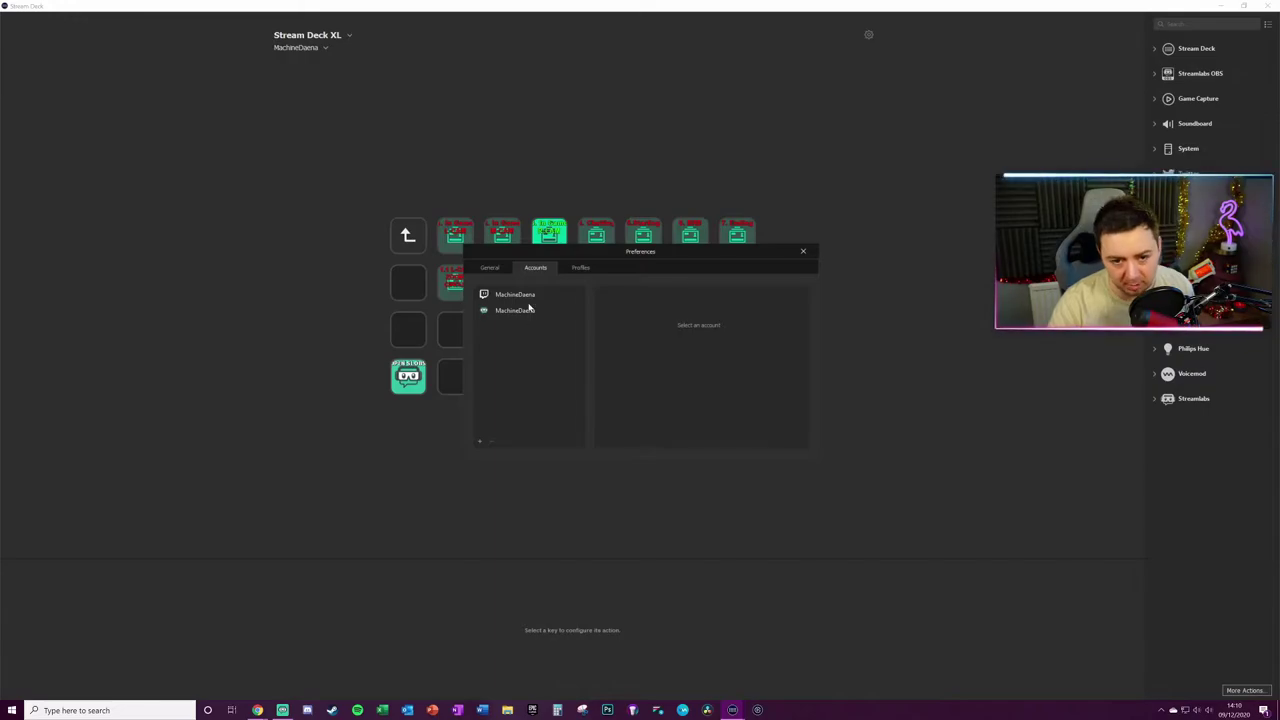
{"action": "left_click", "coordinate": [479, 441]}
{"action": "left_click", "coordinate": [508, 467]}
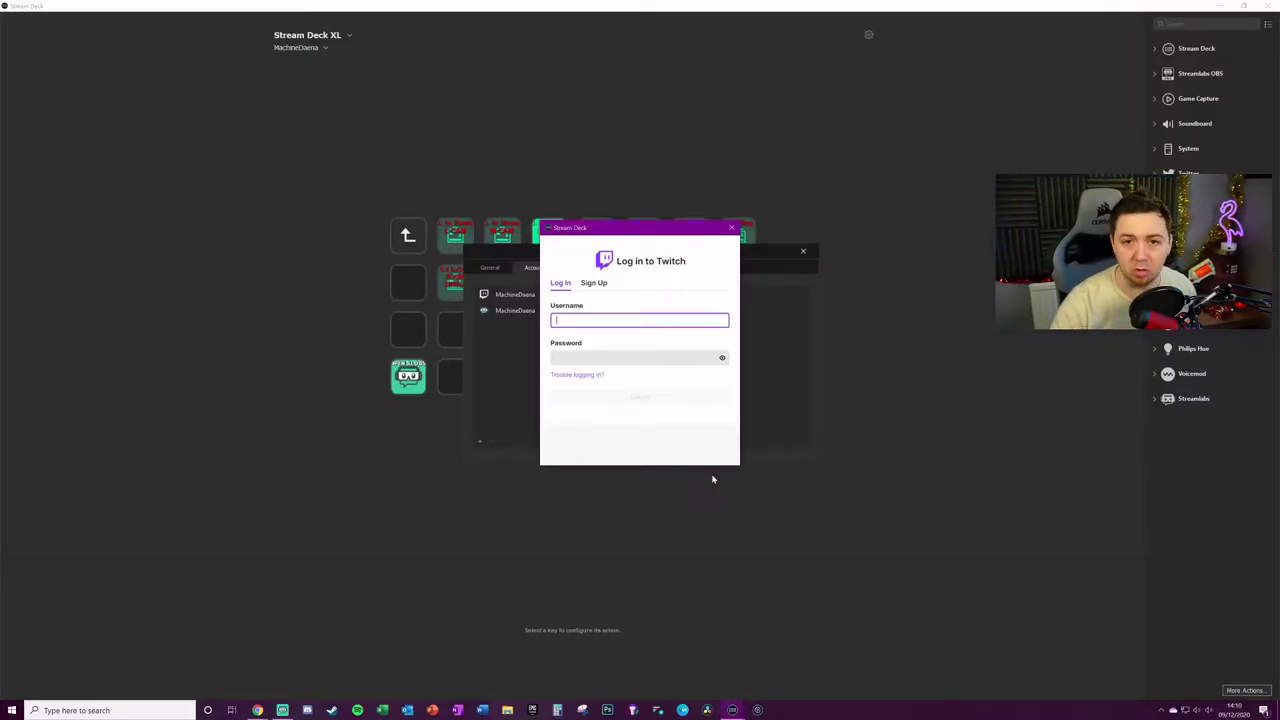
{"action": "left_click", "coordinate": [731, 228]}
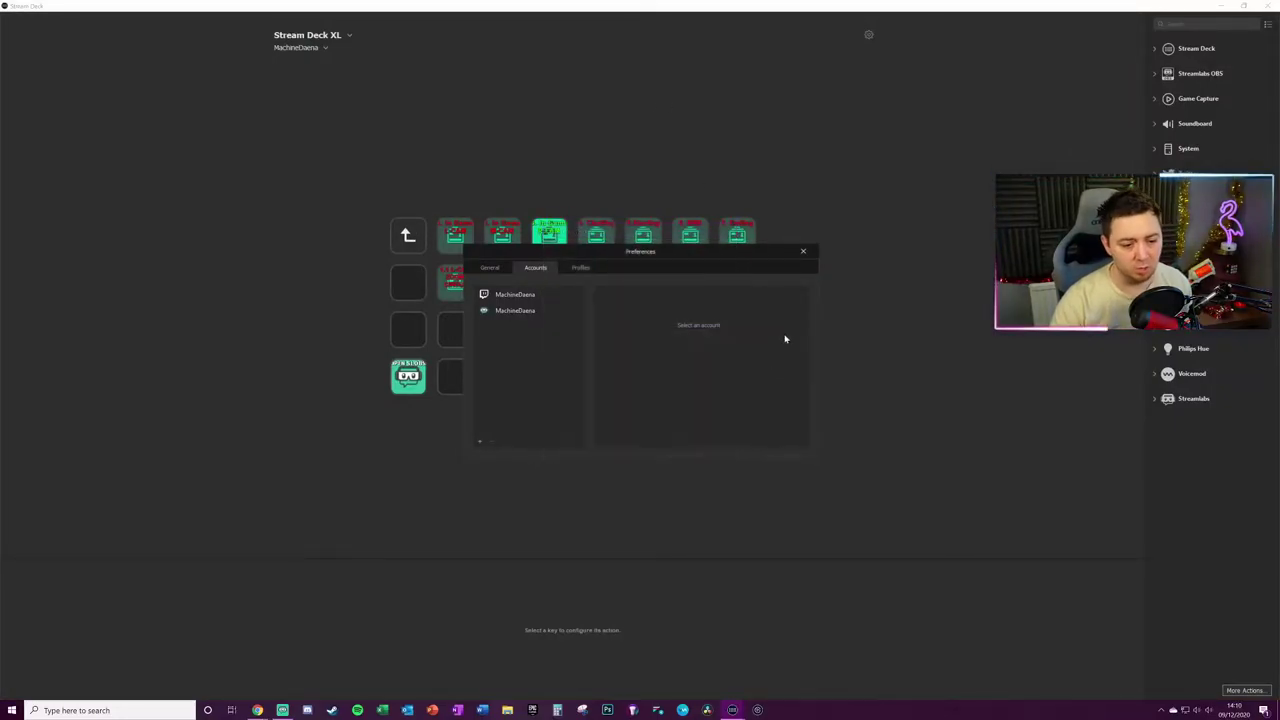
{"action": "left_click", "coordinate": [802, 250]}
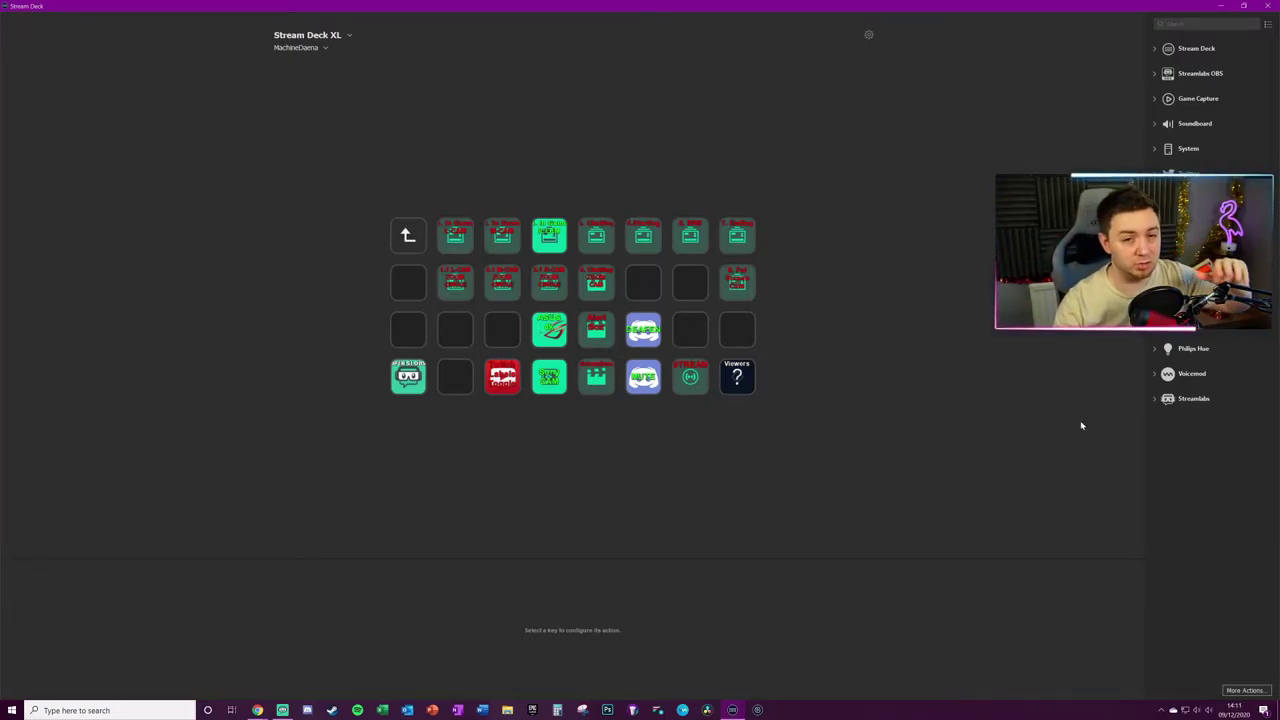
- Search the downloadable actions for "twitch" and install the Elgato Twitch plugin, closing the action store
{"action": "left_click", "coordinate": [1244, 690]}
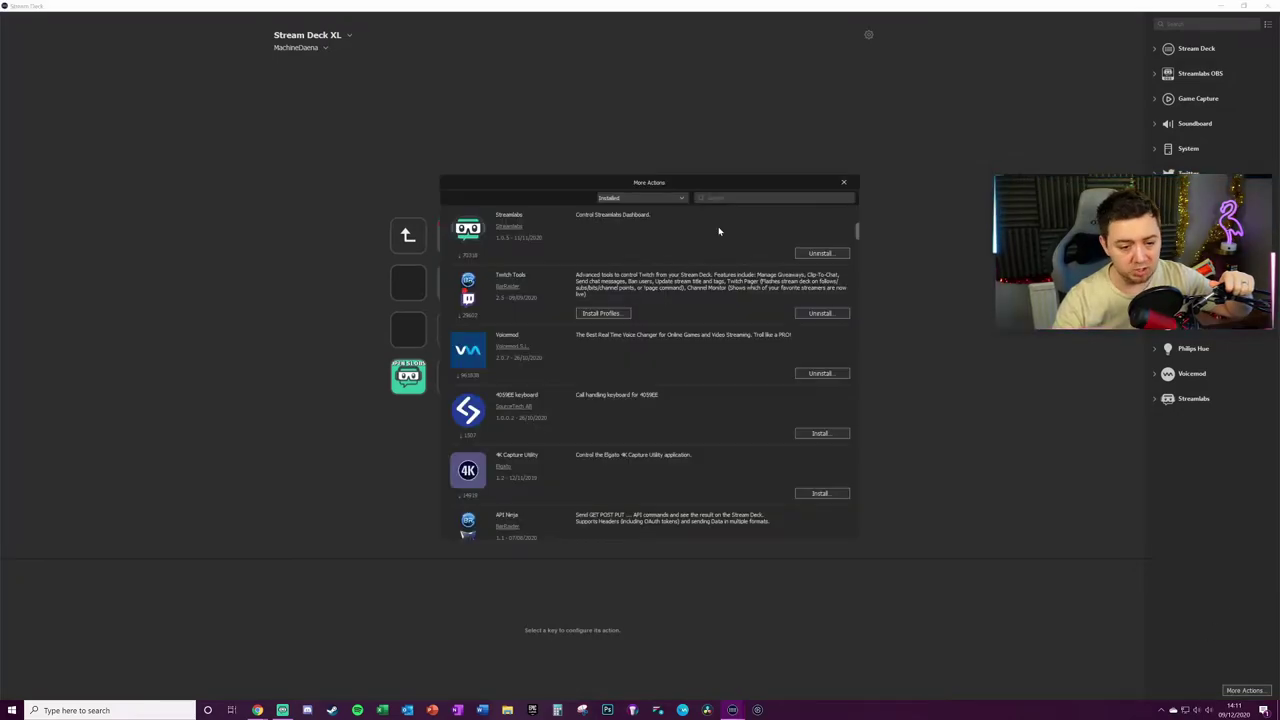
{"action": "left_click", "coordinate": [737, 196]}
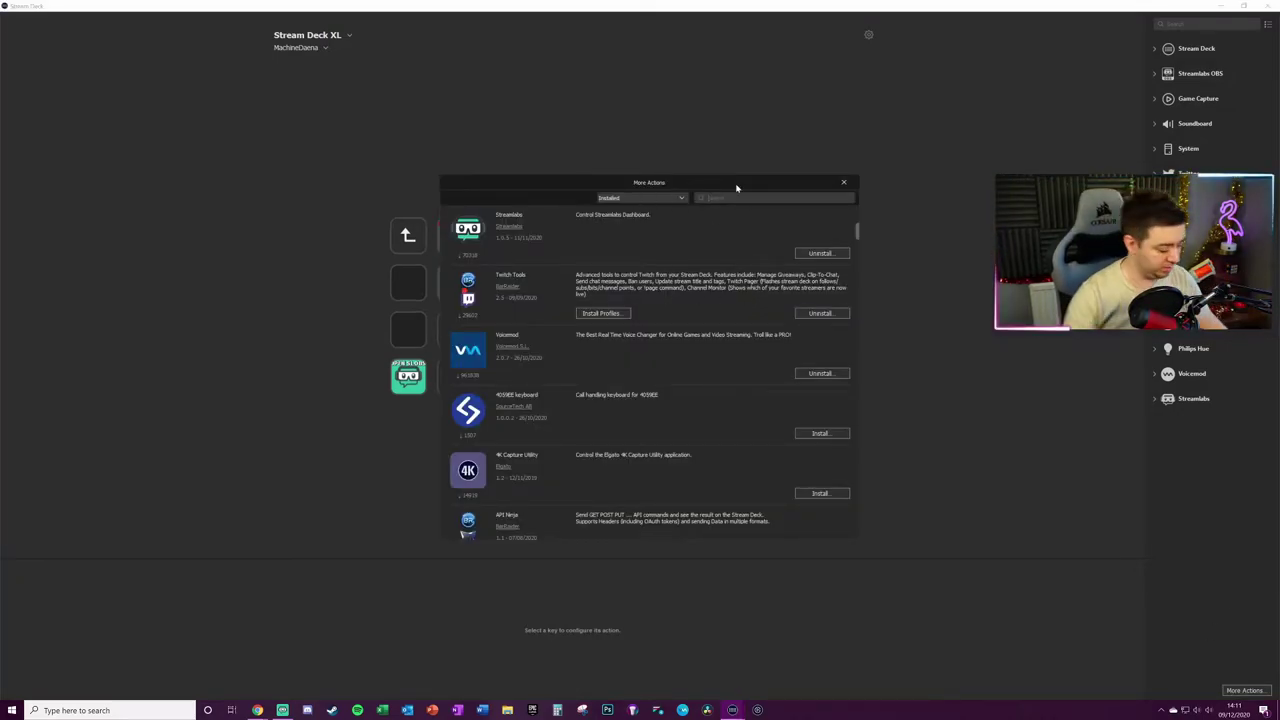
{"action": "type", "text": "twitch"}
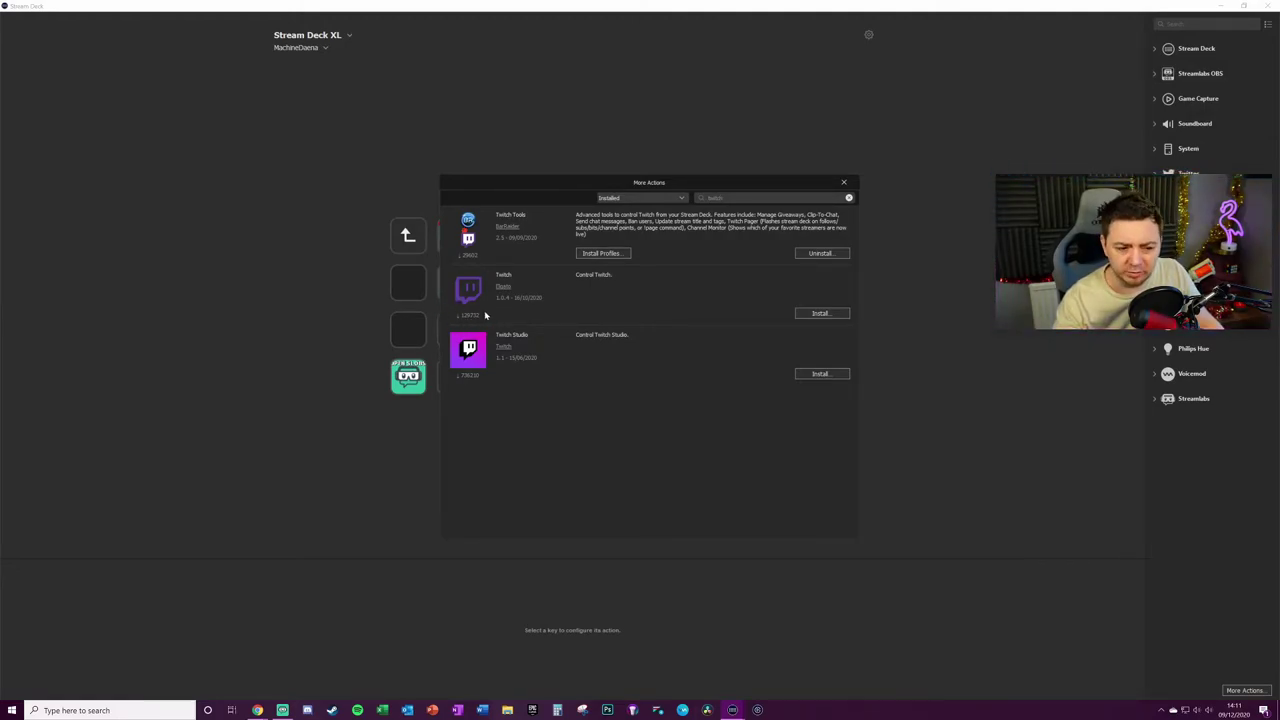
{"action": "left_click", "coordinate": [828, 313]}
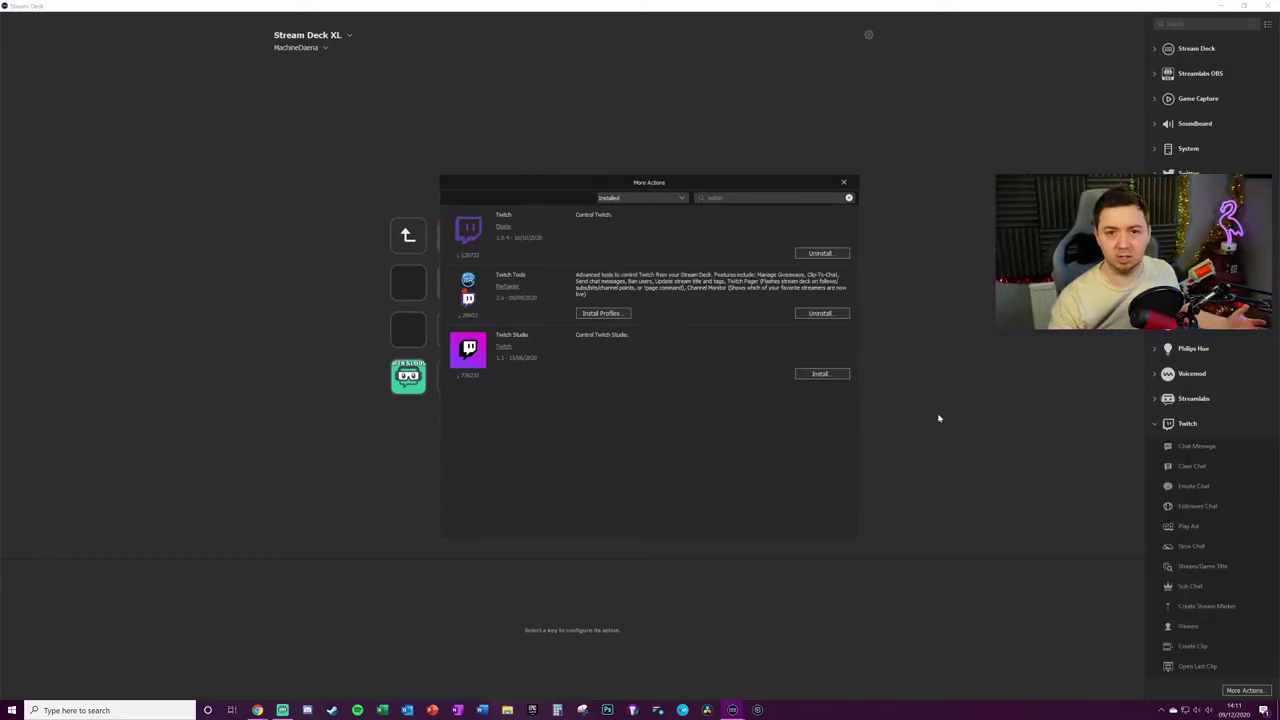
{"action": "left_click", "coordinate": [843, 182]}
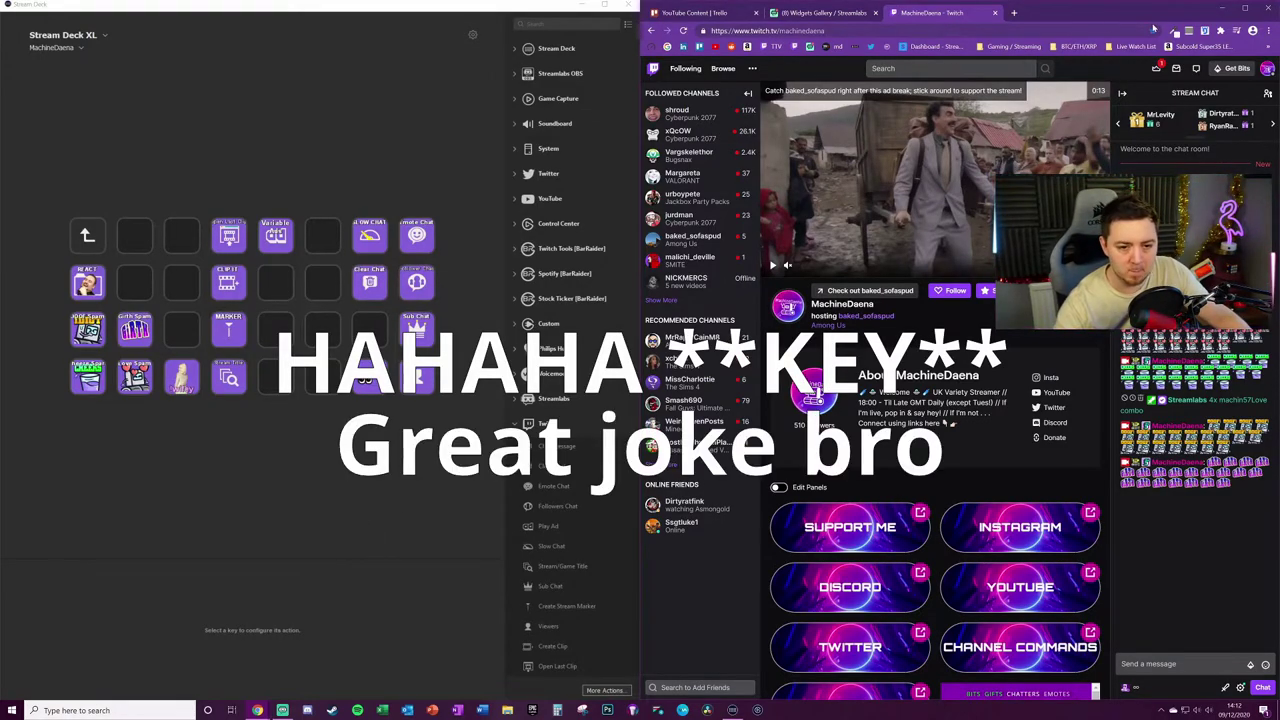
- Minimize the browser and try reordering the Twitch category within the Stream Deck action list
{"action": "left_click", "coordinate": [1222, 15]}
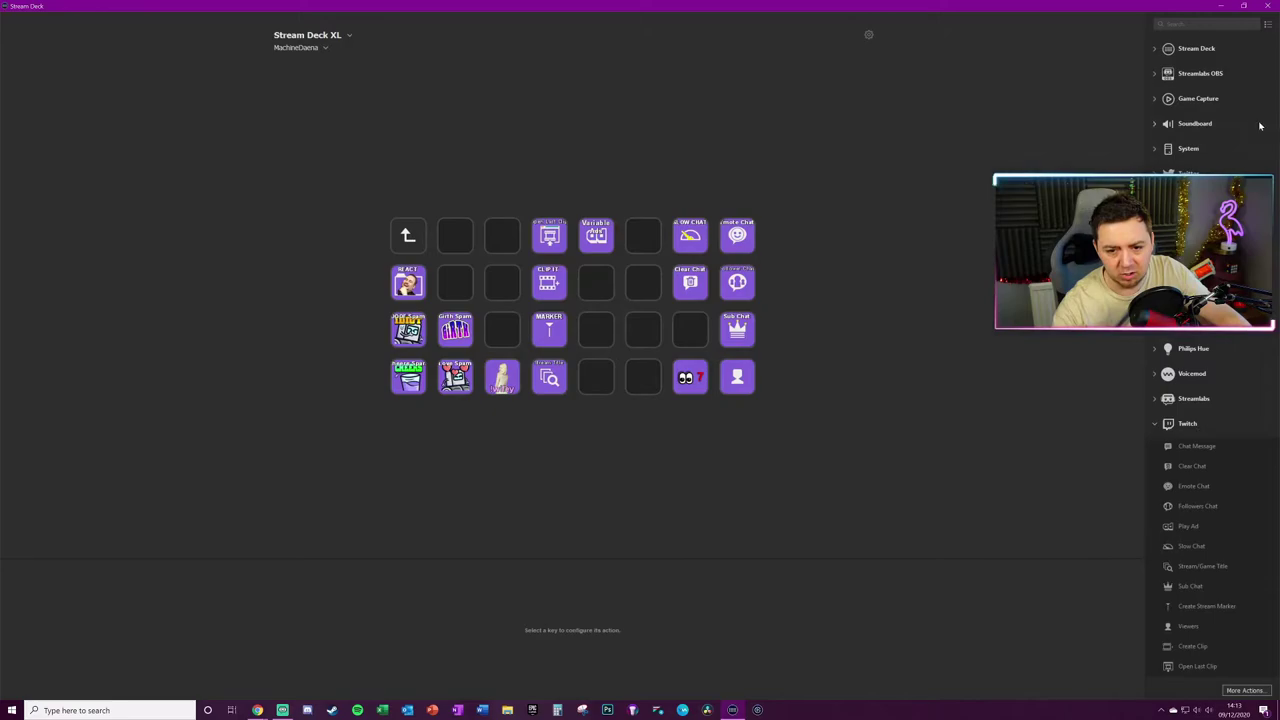
{"action": "left_click", "coordinate": [1268, 23]}
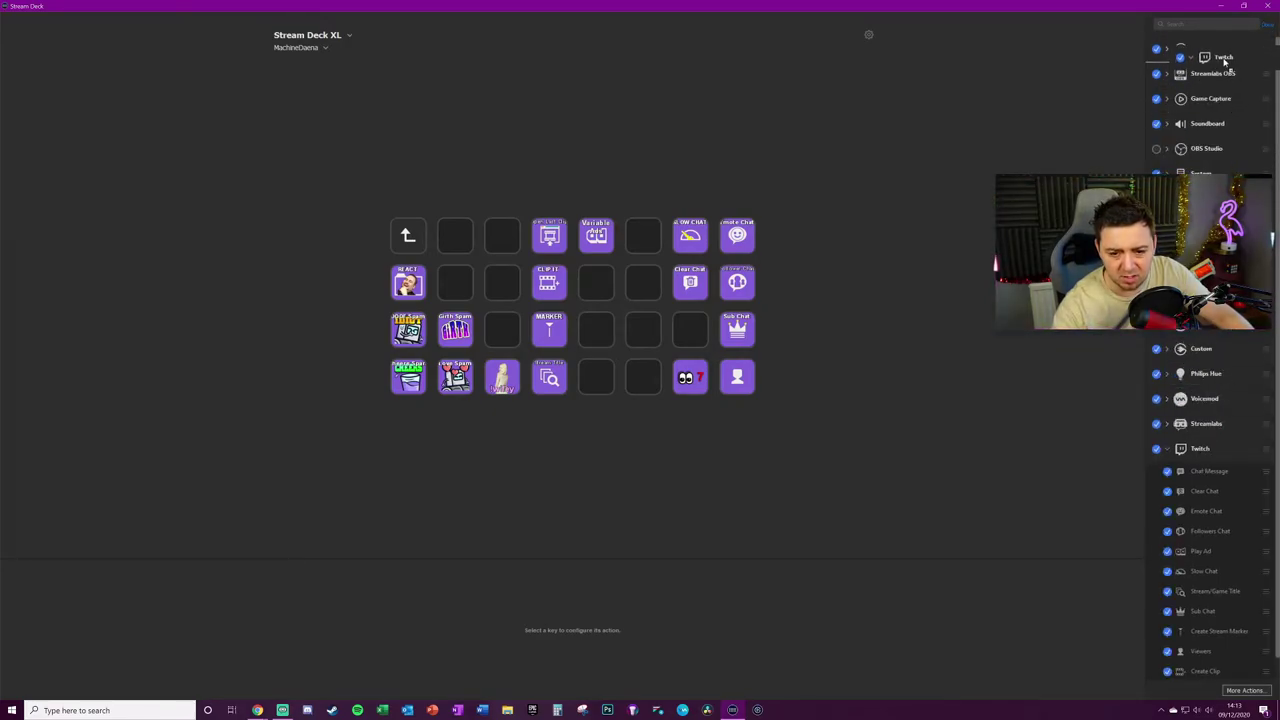
{"action": "left_click_drag", "start_coordinate": [1199, 48], "coordinate": [1200, 680]}
{"action": "left_click", "coordinate": [1268, 23]}
- Add a Twitch Chat Message action to the empty key beside Slow Chat and title it EMOTE1, keeping the linked account
{"action": "left_click_drag", "start_coordinate": [1196, 446], "coordinate": [643, 236]}
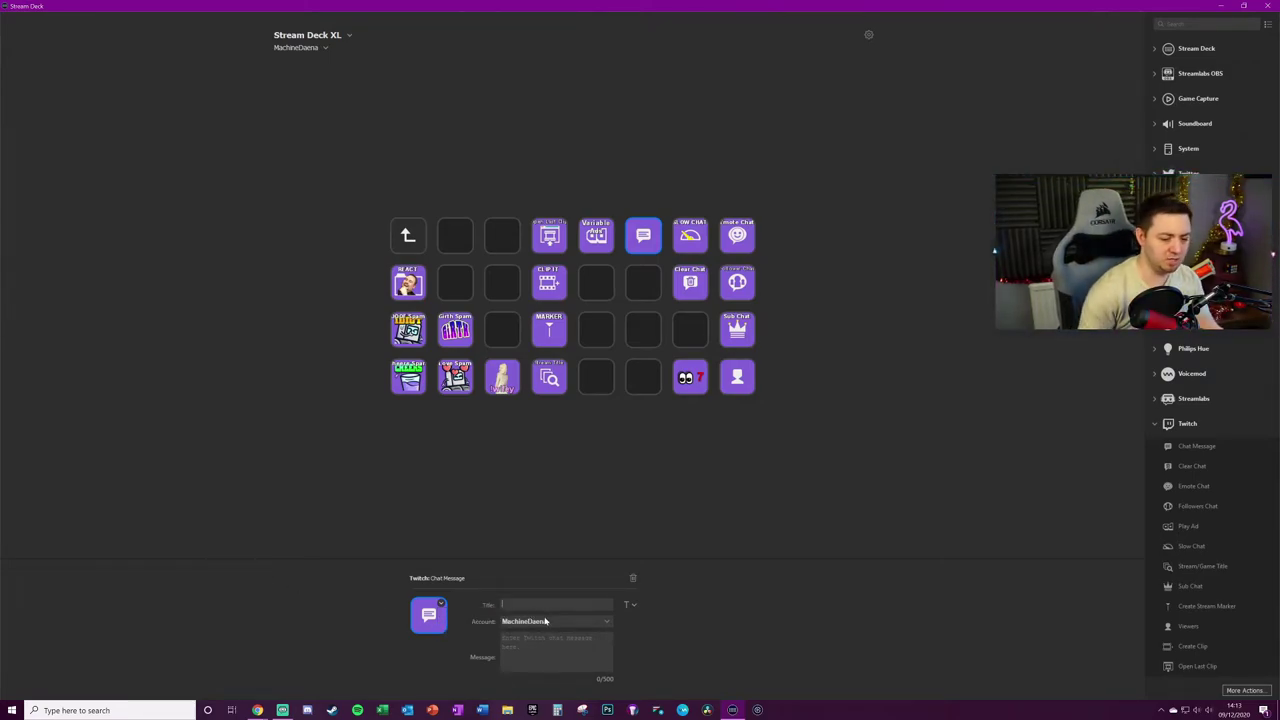
{"action": "type", "text": "EMOTE 1"}
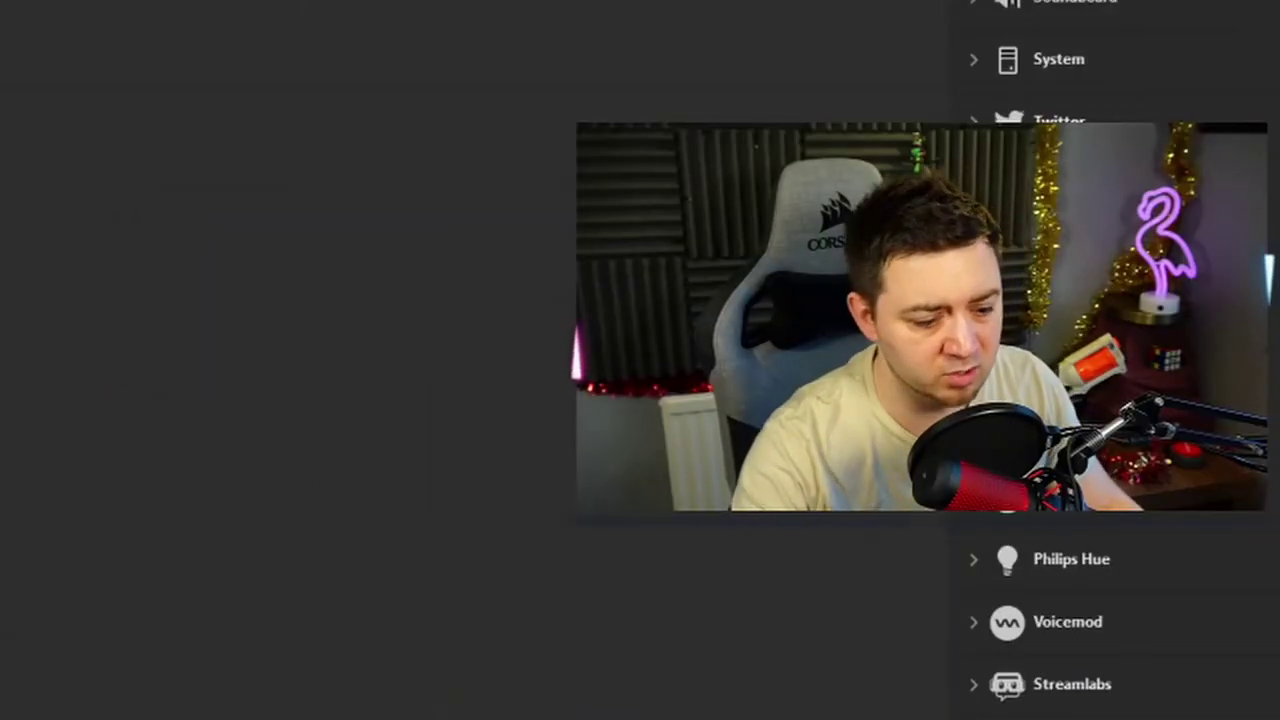
{"action": "left_click", "coordinate": [745, 343]}
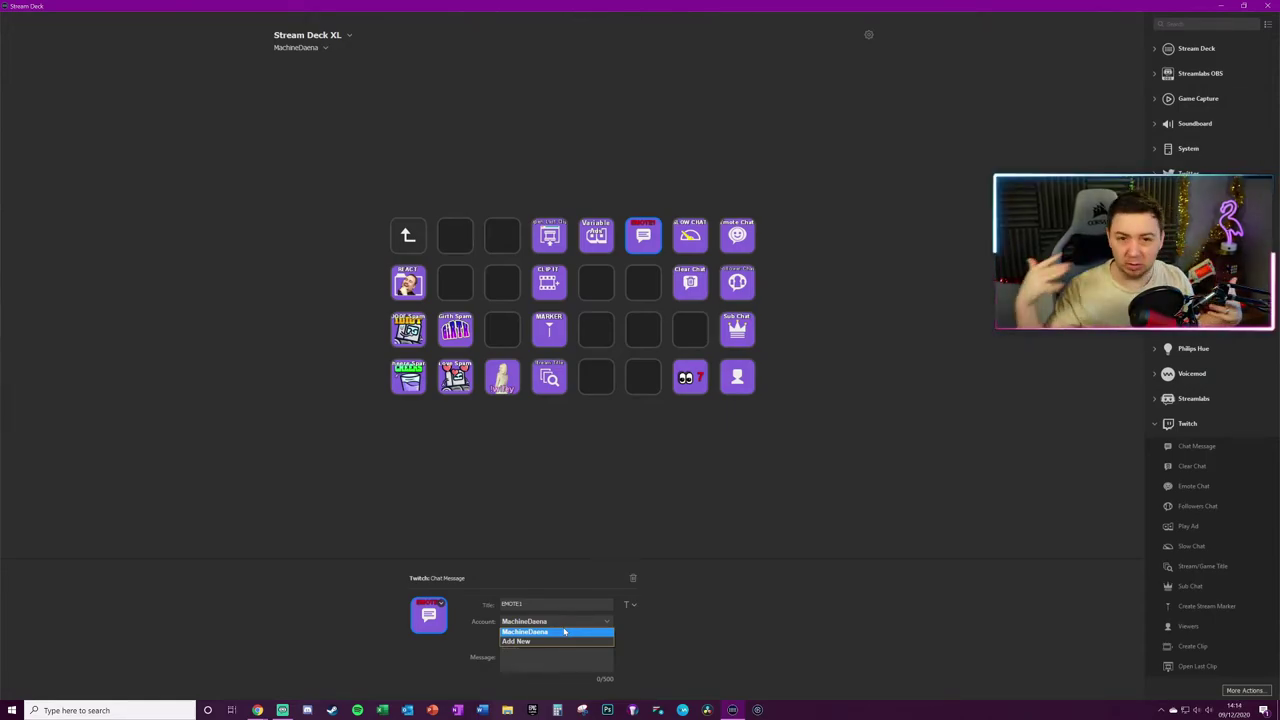
{"action": "left_click", "coordinate": [735, 590]}
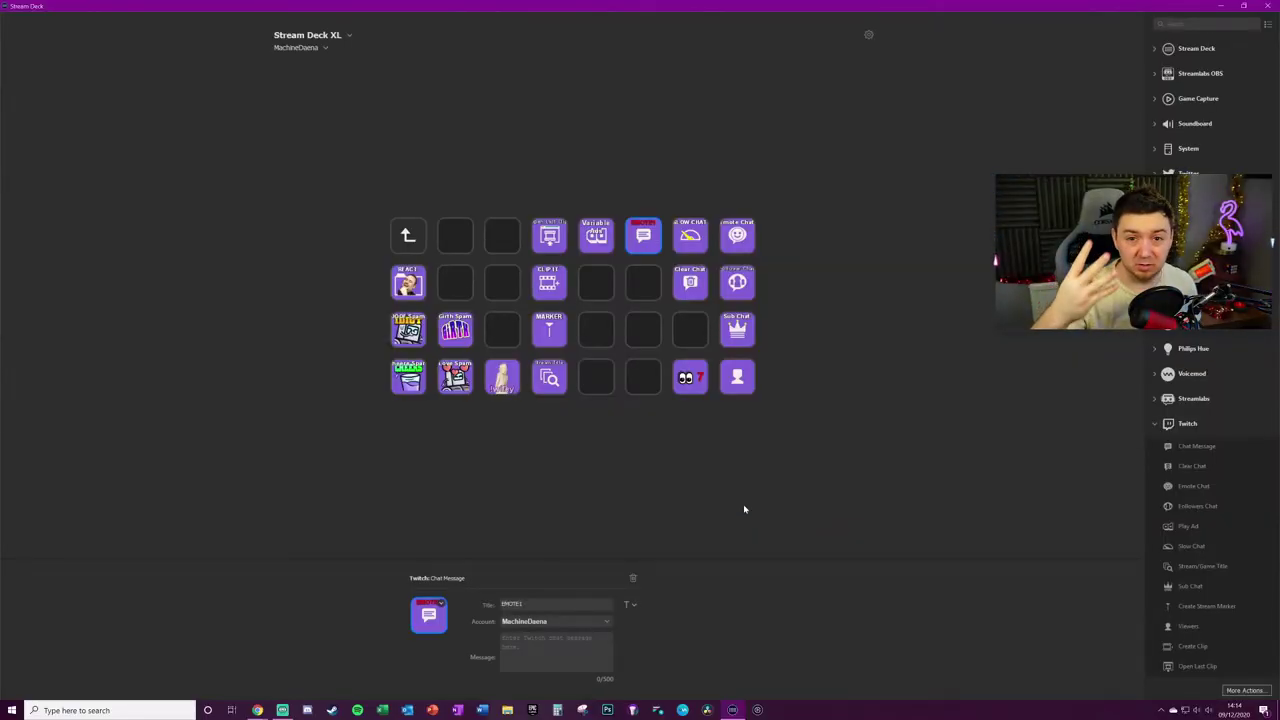
- Set the EMOTE1 key's chat message to "LUL LUL LUL NotLikeThis"
{"action": "left_click", "coordinate": [512, 638]}
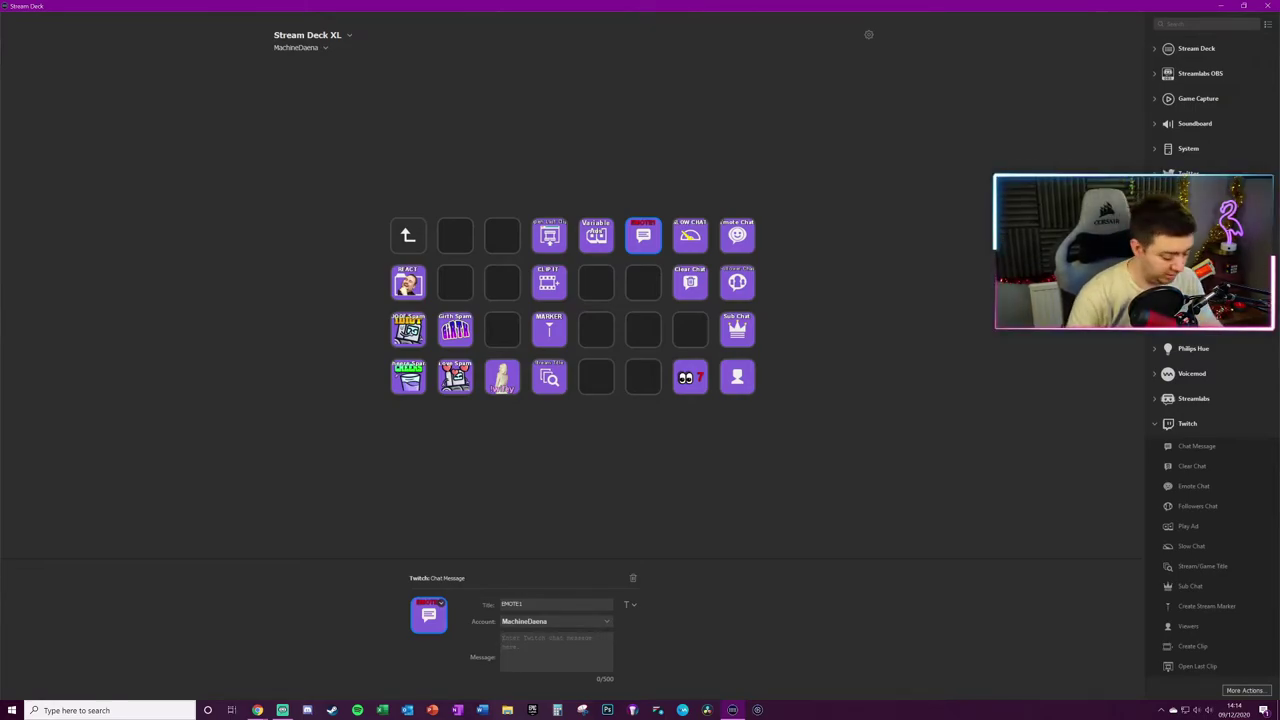
{"action": "type", "text": "LUL LUL L"}
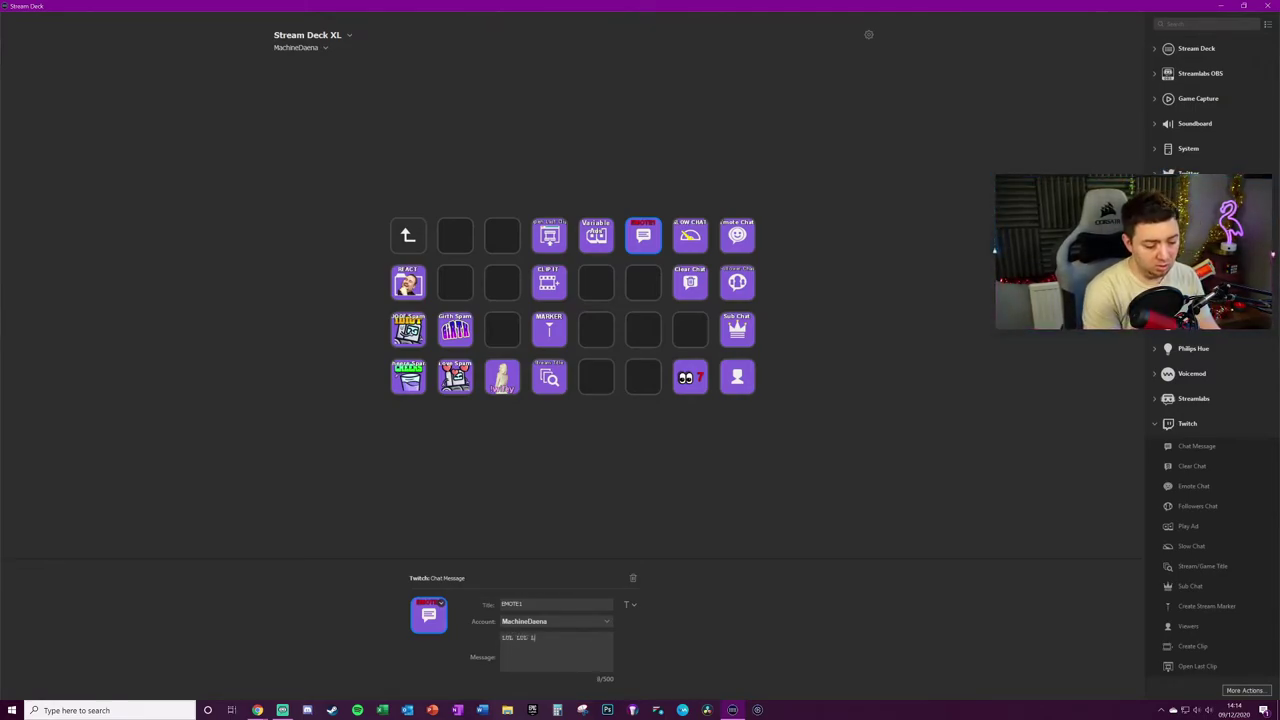
{"action": "type", "text": "UL Hot"}
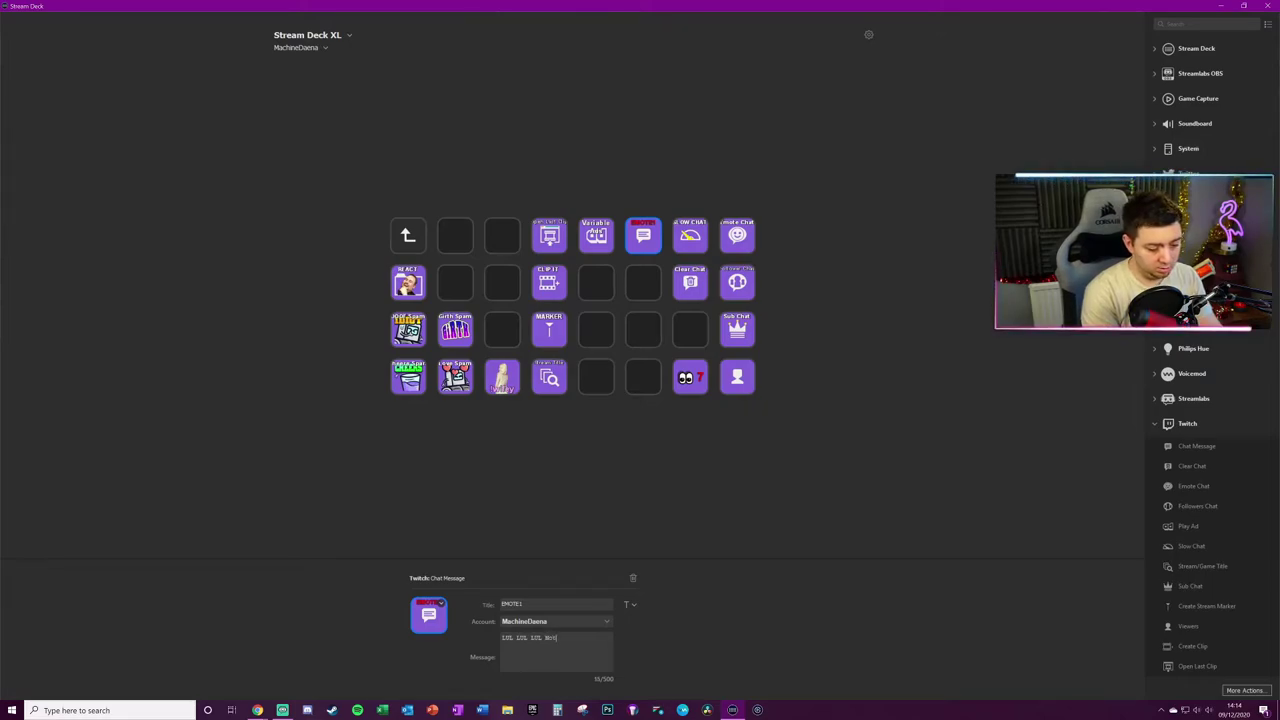
{"action": "type", "text": "LikeThis"}
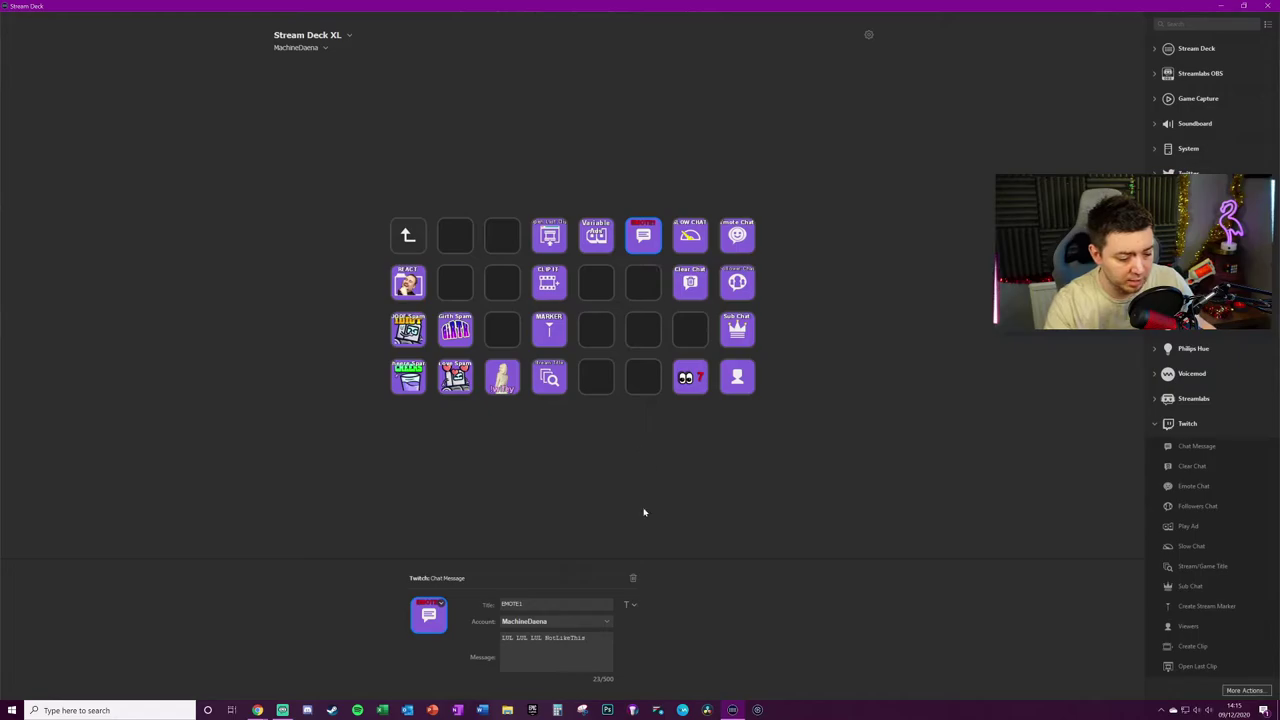
- Bring up the Twitch channel page in Chrome and place the Stream Deck window beside it
{"action": "left_click", "coordinate": [643, 282]}
{"action": "mouse_move", "coordinate": [257, 710]}
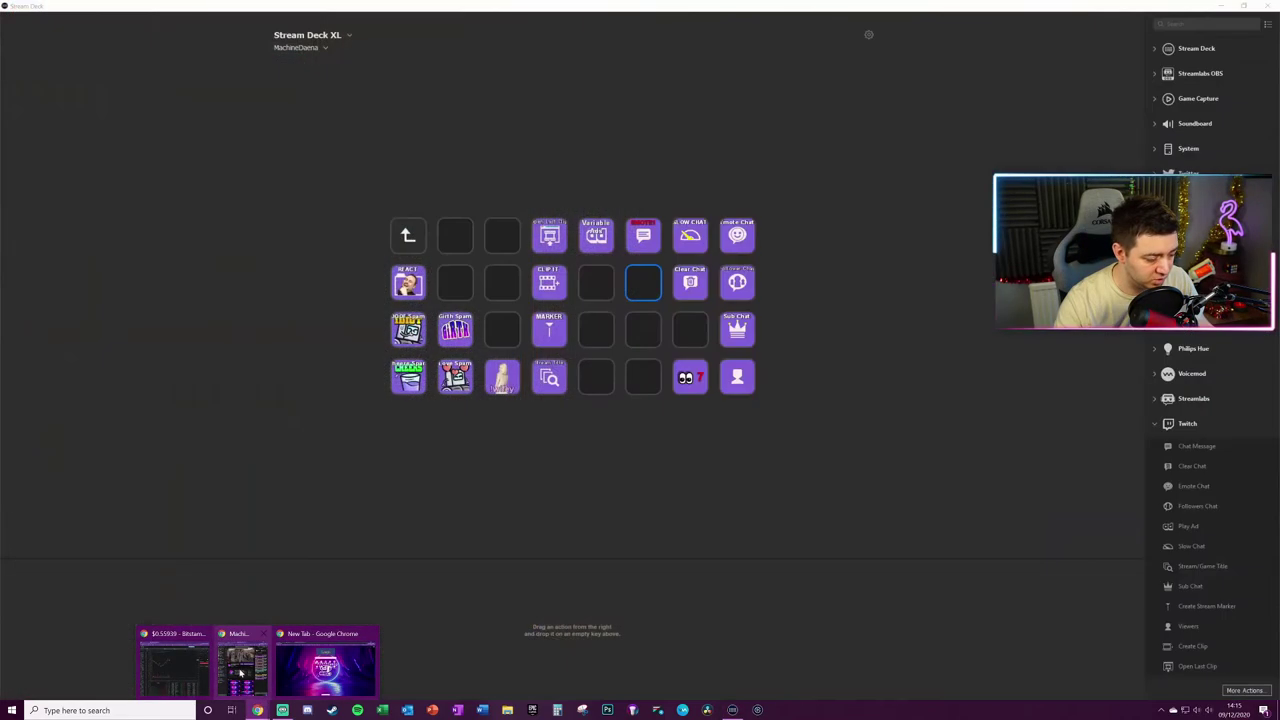
{"action": "left_click", "coordinate": [240, 668]}
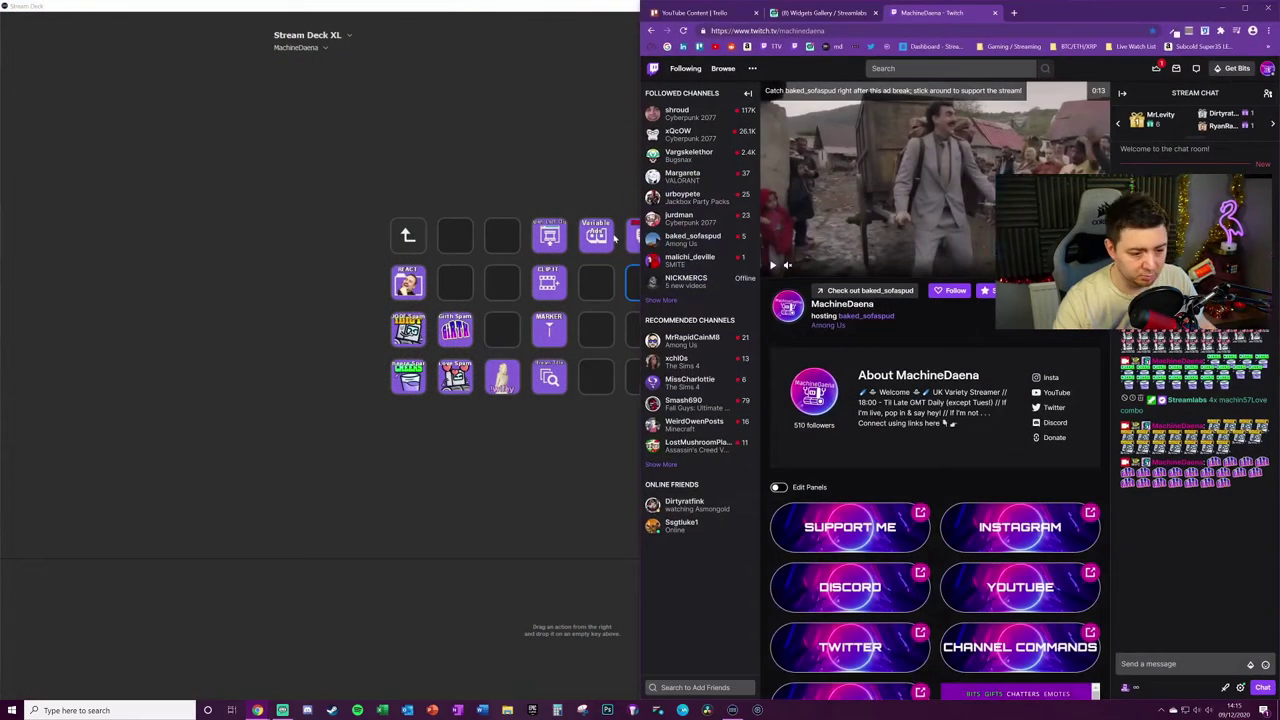
{"action": "left_click", "coordinate": [545, 5]}
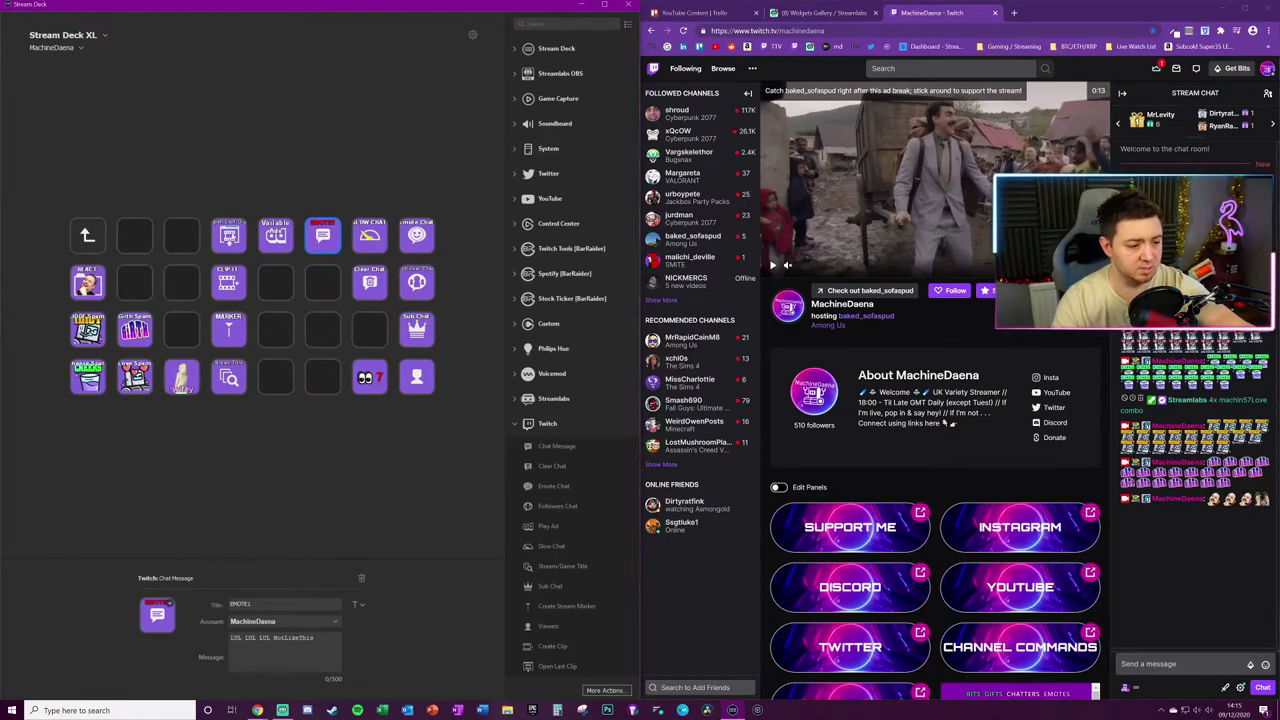
- Add the Twitch Clear Chat, Emote Chat and Followers Chat actions to the three empty keys below EMOTE1
{"action": "left_click", "coordinate": [557, 473]}
{"action": "left_click_drag", "start_coordinate": [557, 473], "coordinate": [320, 288]}
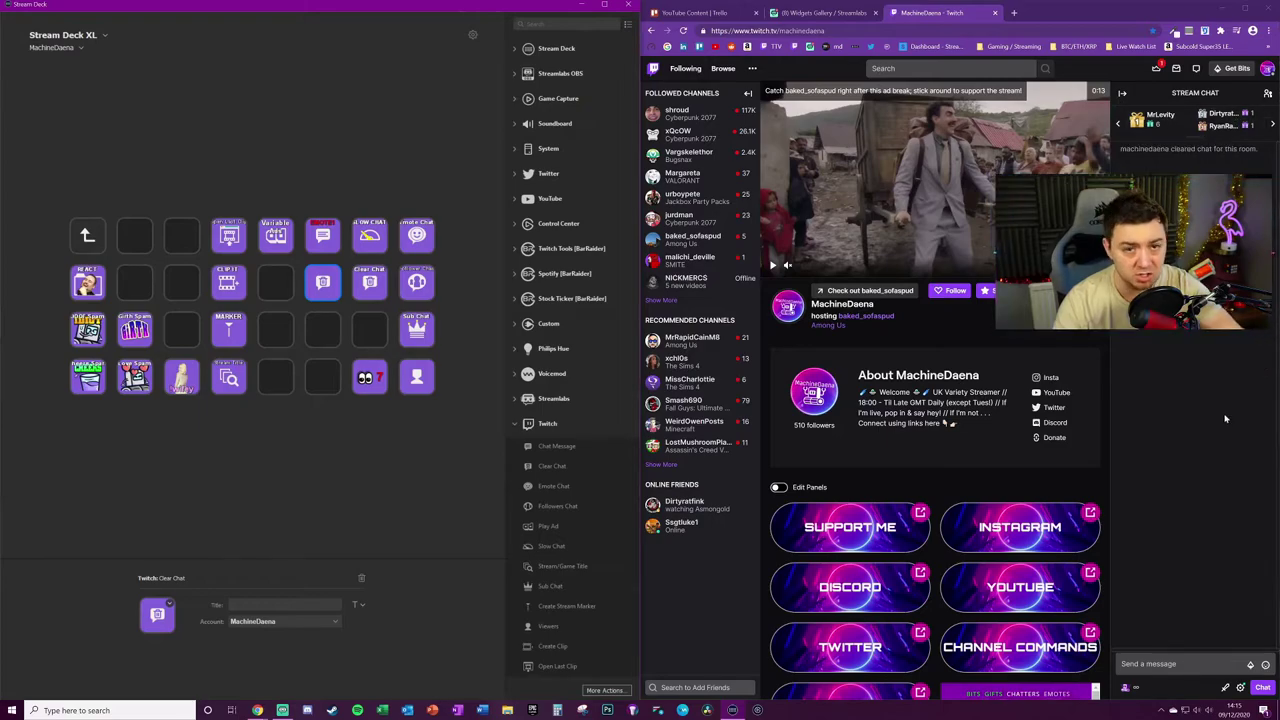
{"action": "left_click_drag", "start_coordinate": [561, 488], "coordinate": [322, 330]}
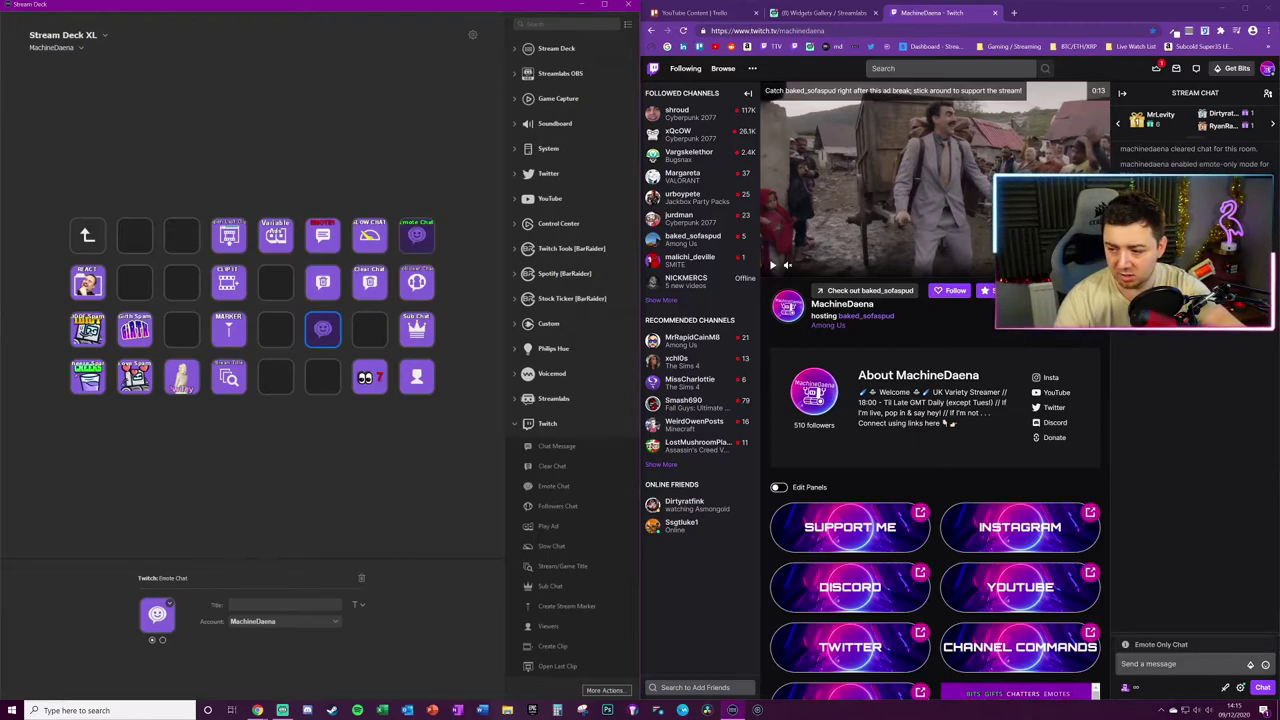
{"action": "left_click_drag", "start_coordinate": [557, 506], "coordinate": [322, 376]}
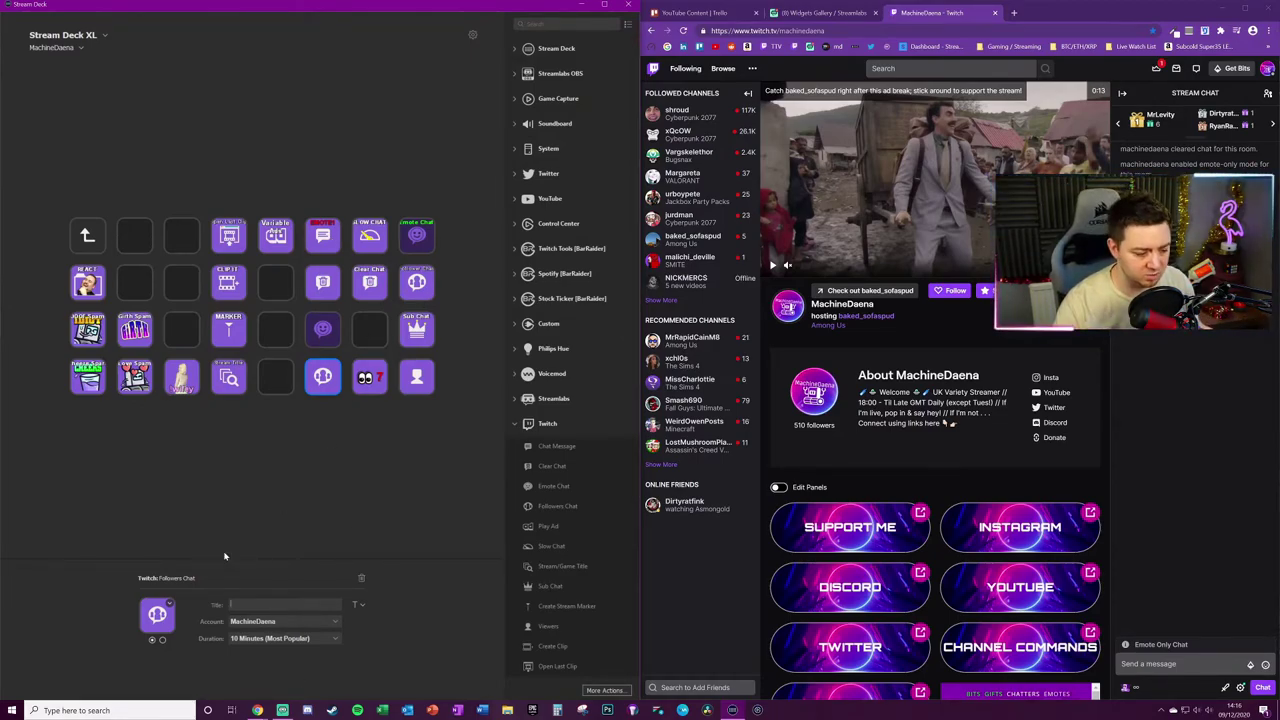
- Title the newly added Emote Chat key "Emote Only"
{"action": "left_click", "coordinate": [322, 329]}
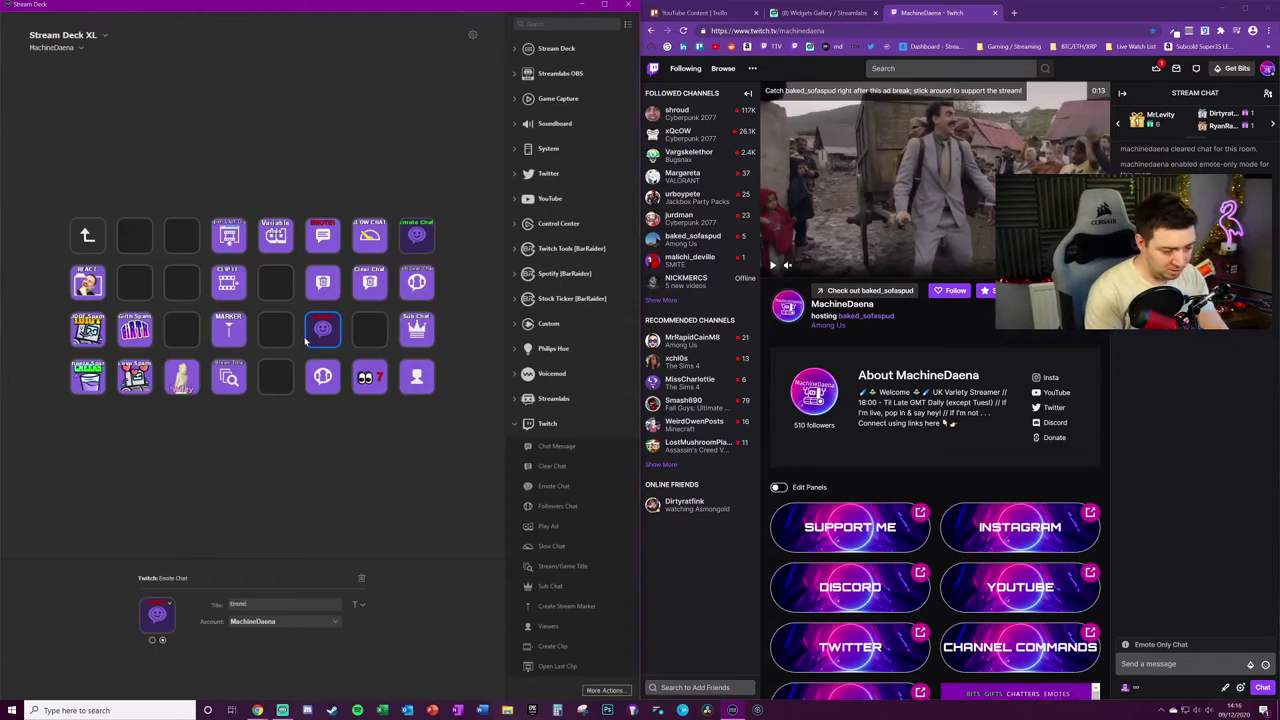
{"action": "type", "text": "Only"}
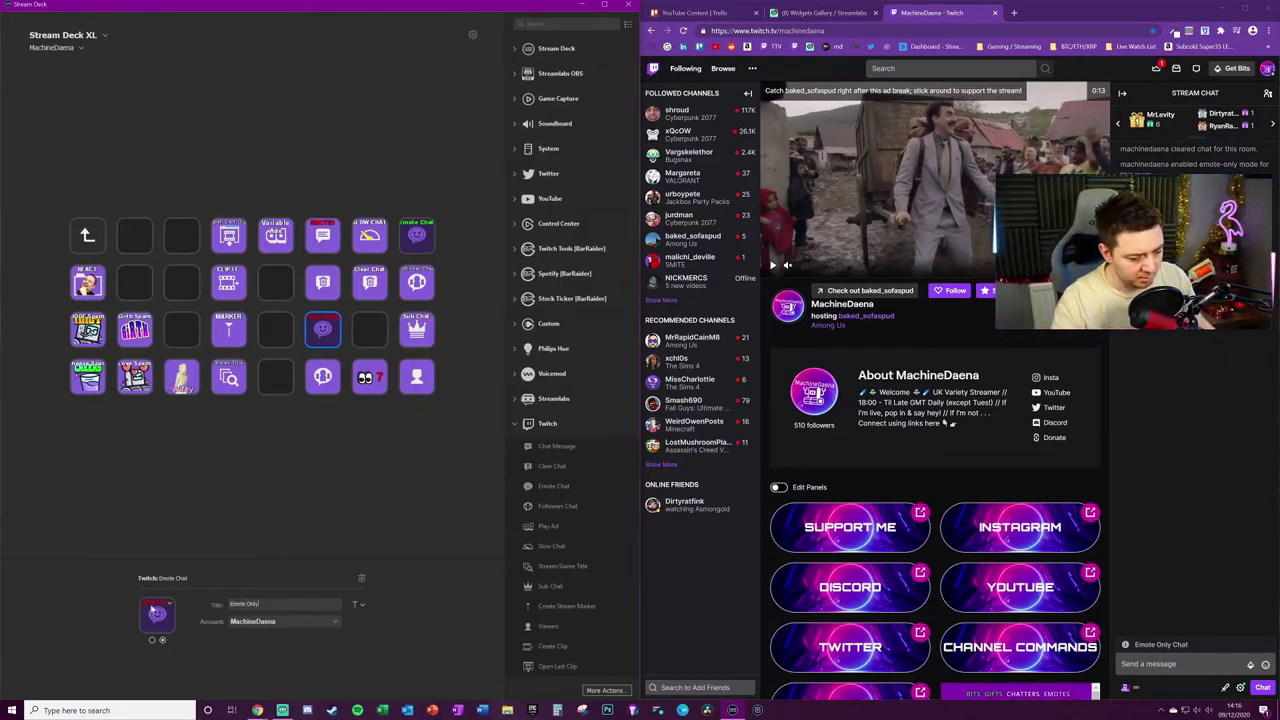
- Switch the newly added Emote Chat key to its first state and title that state "Emote Only"
{"action": "left_click", "coordinate": [152, 640]}
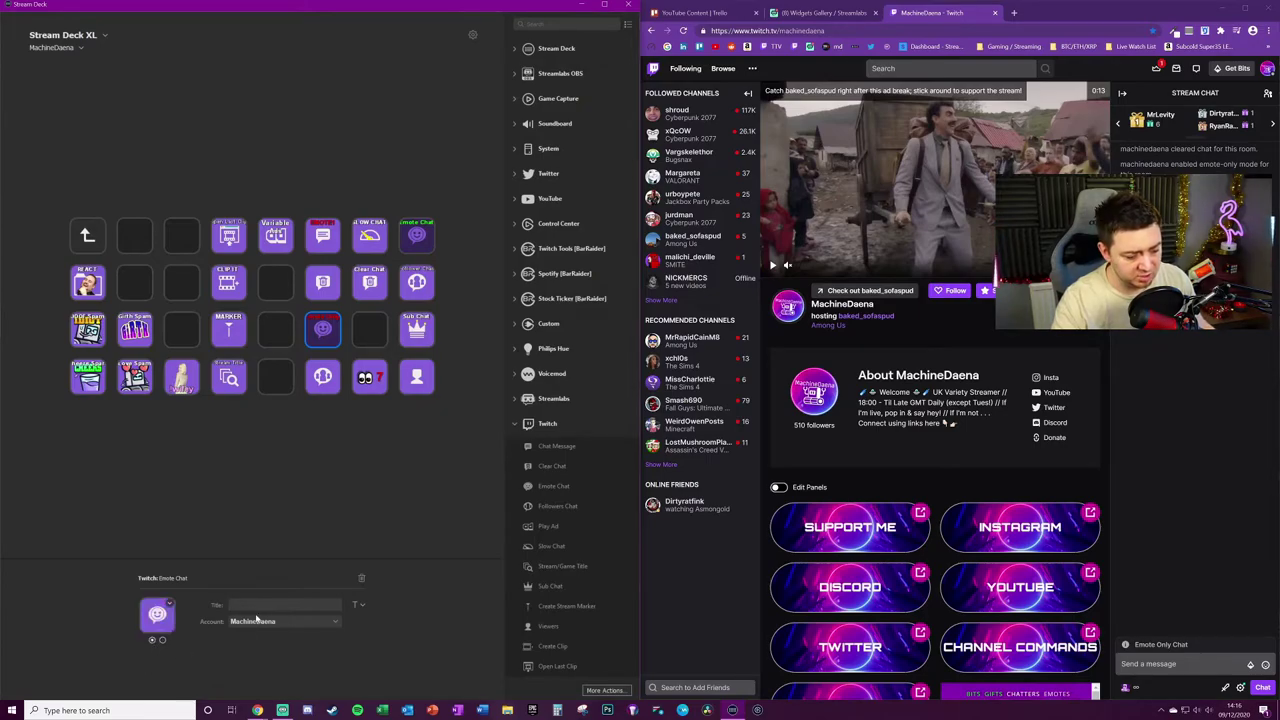
{"action": "left_click", "coordinate": [257, 603]}
{"action": "type", "text": "Emote Only"}
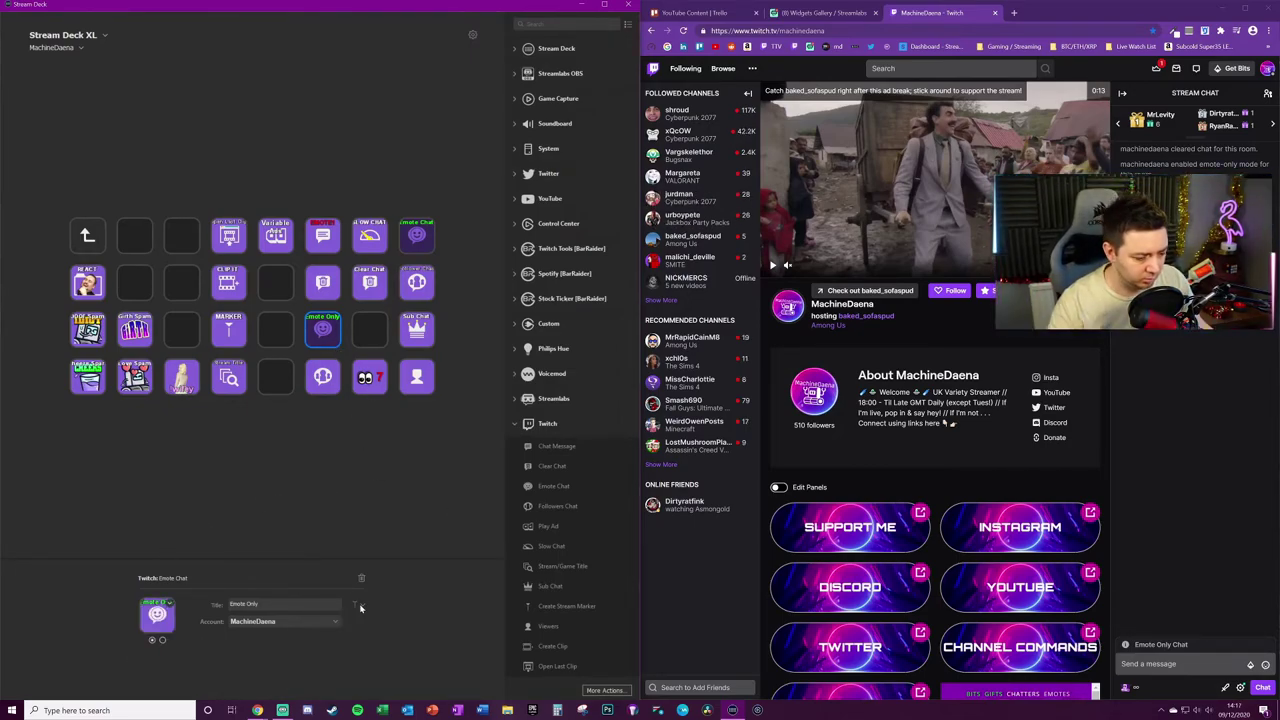
- Set the title colour of the Emote Only key's first state to red (#ff0000)
{"action": "left_click", "coordinate": [359, 604]}
{"action": "left_click", "coordinate": [413, 668]}
{"action": "left_click", "coordinate": [254, 562]}
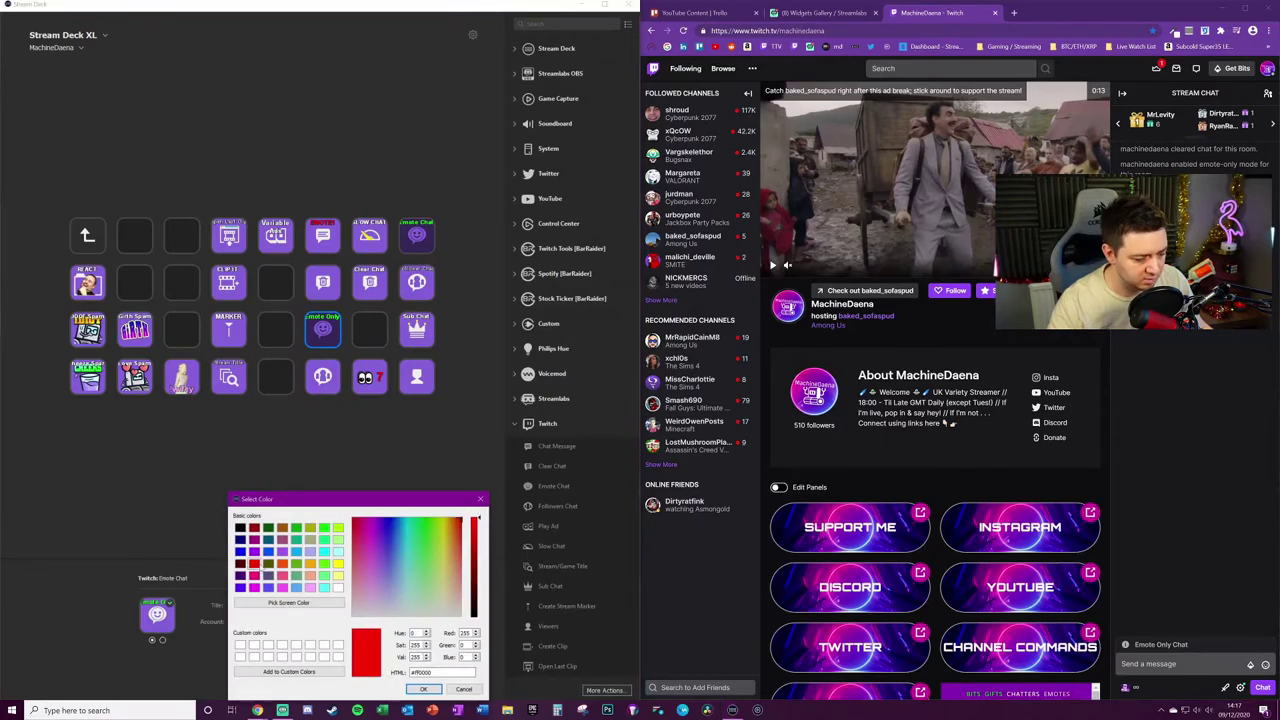
{"action": "left_click", "coordinate": [423, 689]}
{"action": "left_click", "coordinate": [415, 471]}
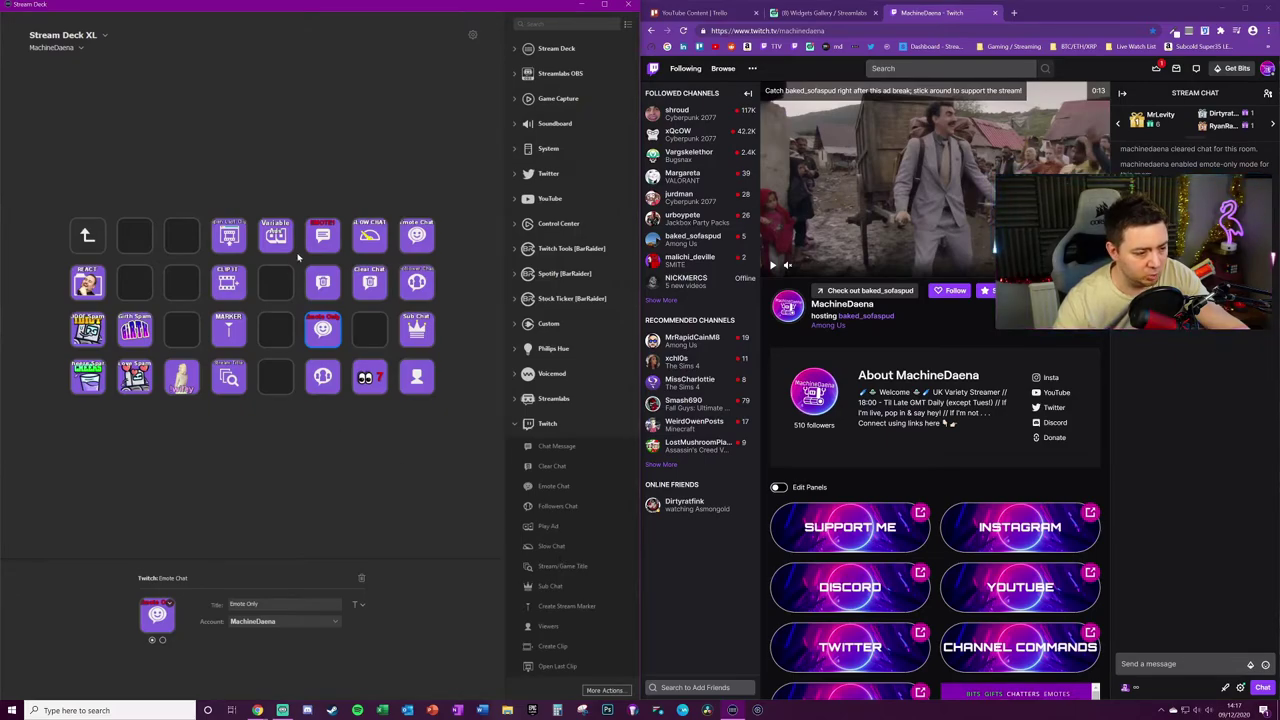
- Add a Play Ad action to the empty key beside MARKER, with a duration of 360 seconds and the title "360 AD"
{"action": "left_click_drag", "start_coordinate": [548, 526], "coordinate": [276, 330]}
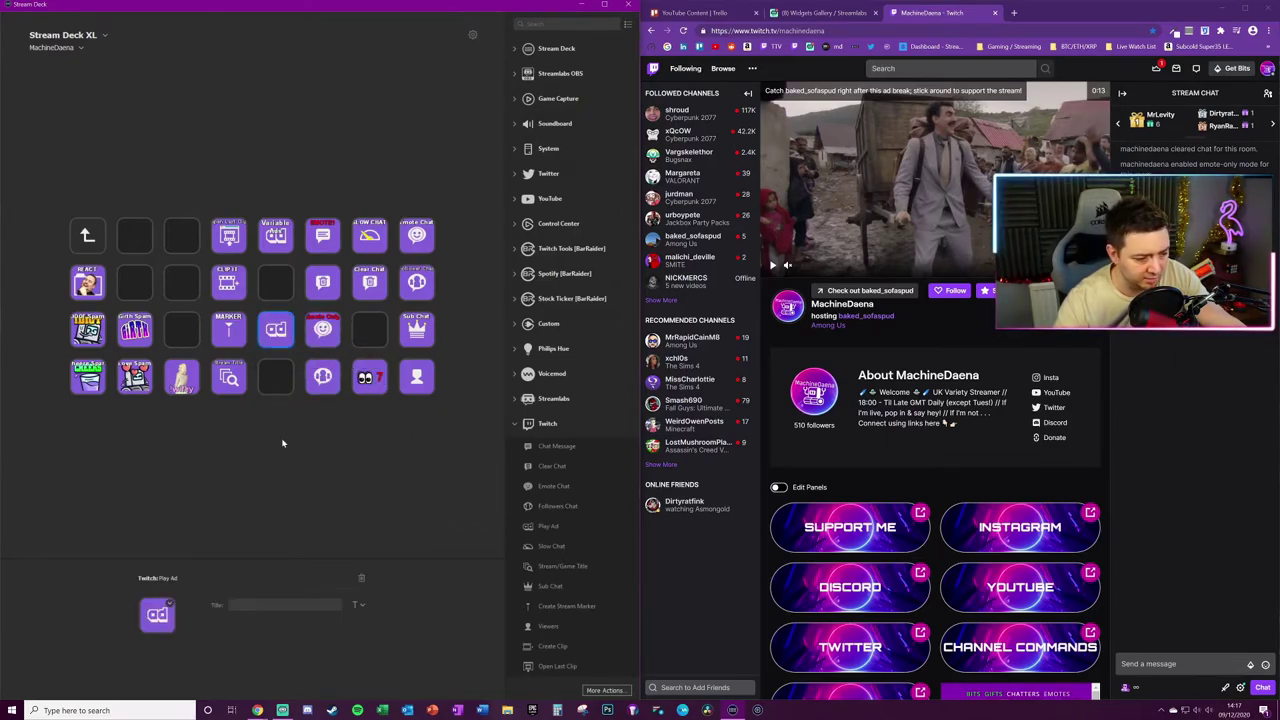
{"action": "left_click", "coordinate": [268, 640]}
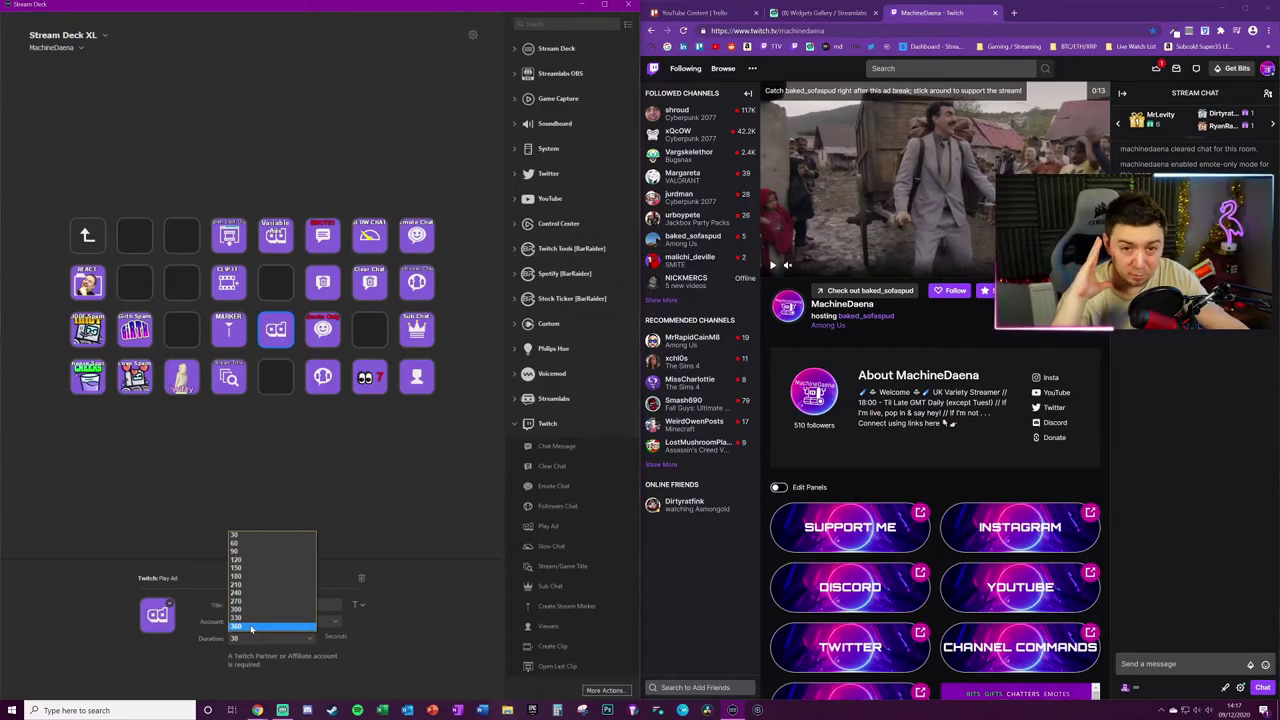
{"action": "left_click", "coordinate": [423, 566]}
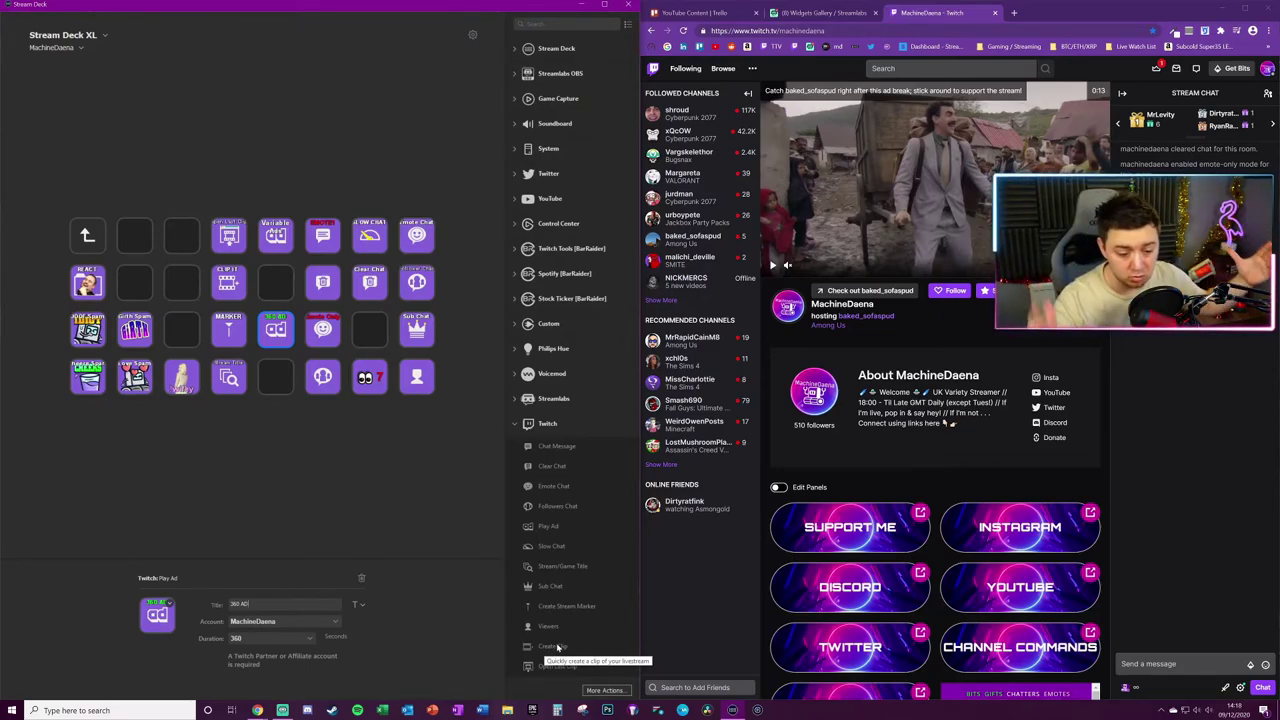
- Review the Viewers key's settings, the emote keys inside the REACT folder and the creation options for the empty key beside it
{"action": "left_click", "coordinate": [368, 380]}
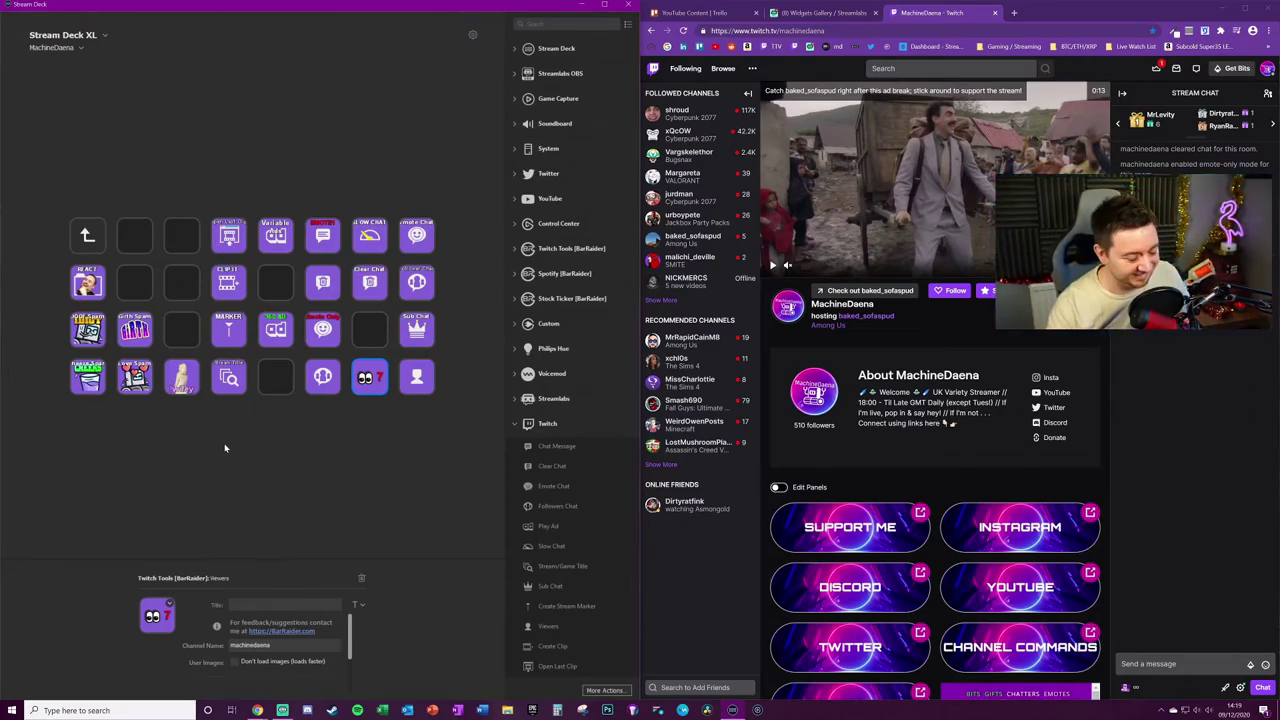
{"action": "left_click", "coordinate": [215, 412]}
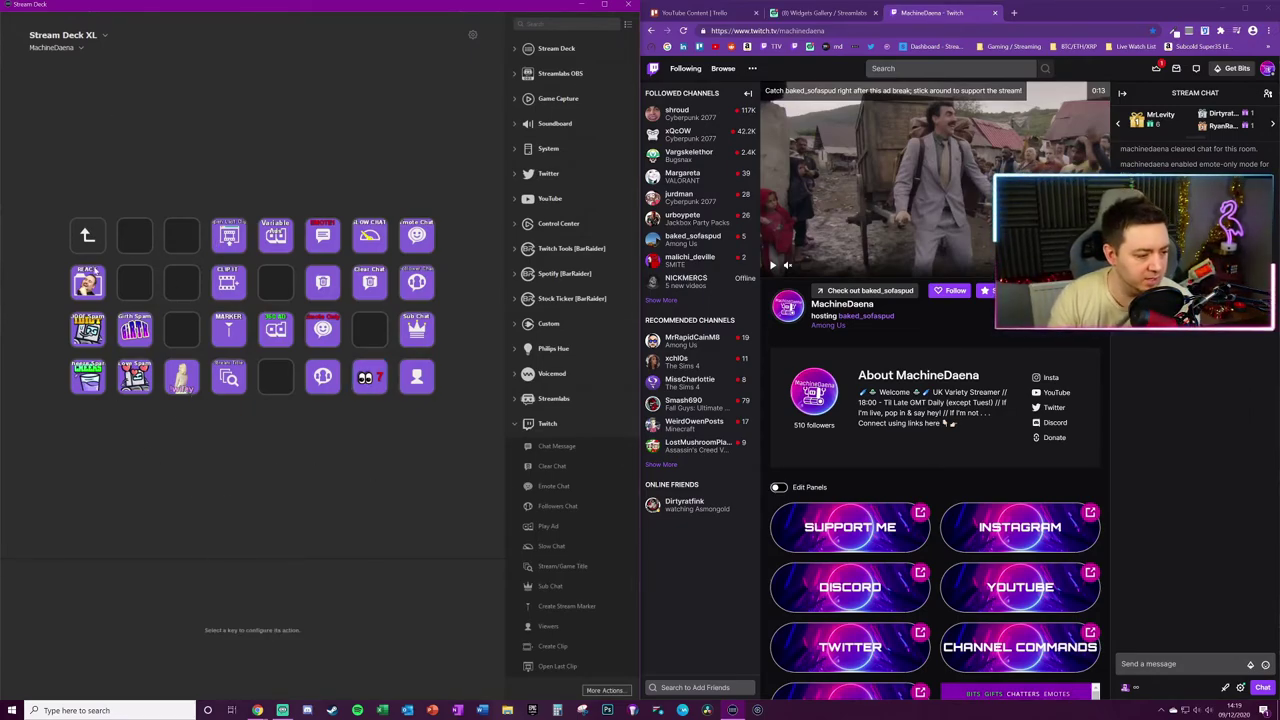
{"action": "double_click", "coordinate": [92, 285]}
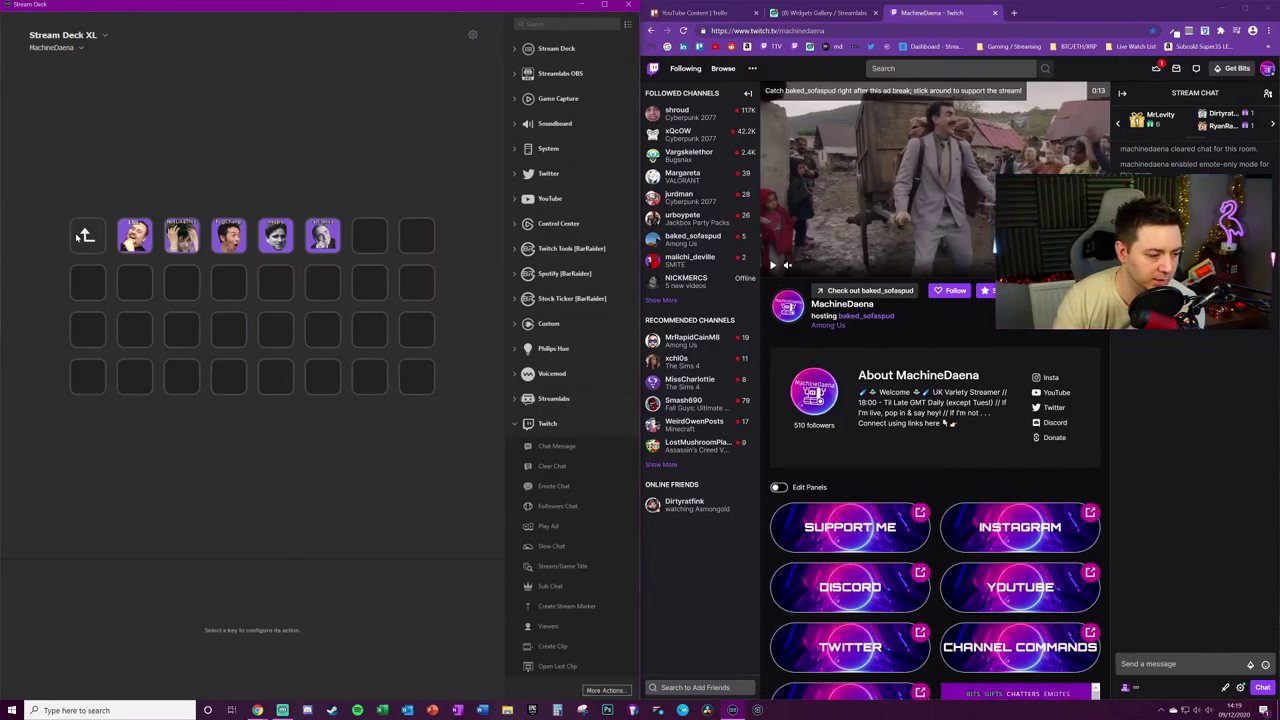
{"action": "left_click", "coordinate": [83, 236]}
{"action": "double_click", "coordinate": [87, 237]}
{"action": "right_click", "coordinate": [131, 282]}
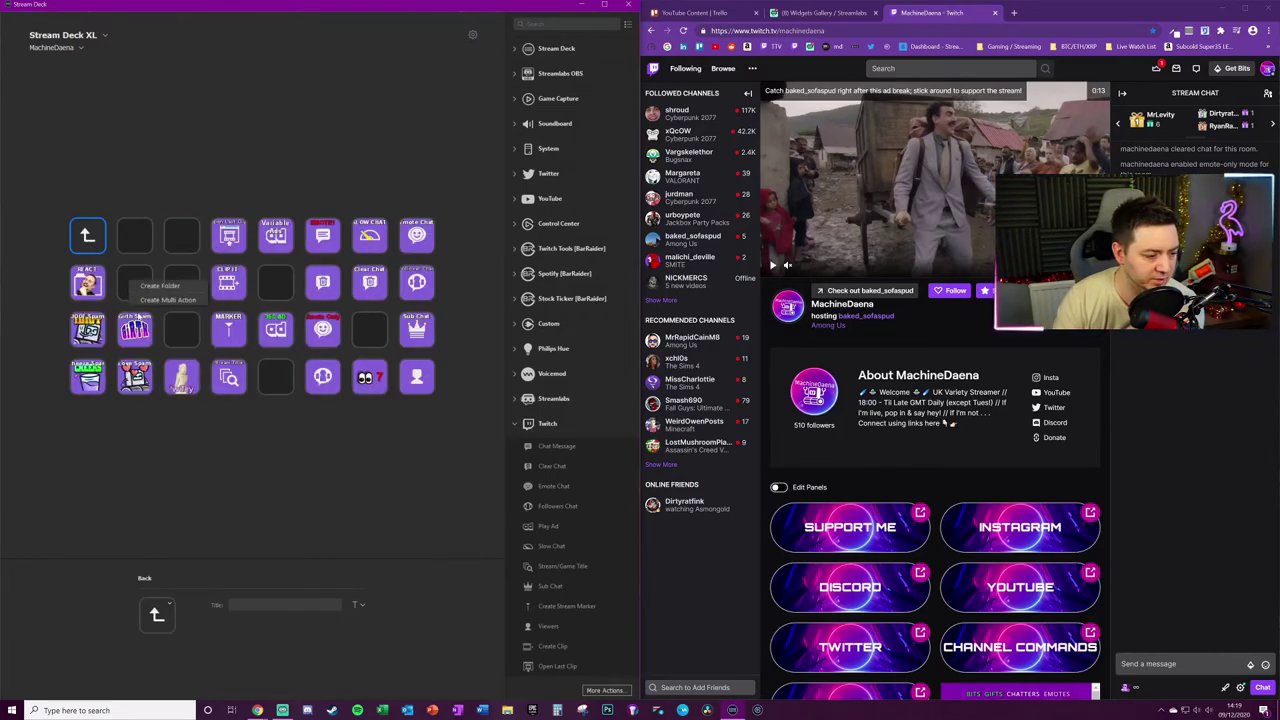
{"action": "left_click", "coordinate": [87, 283]}
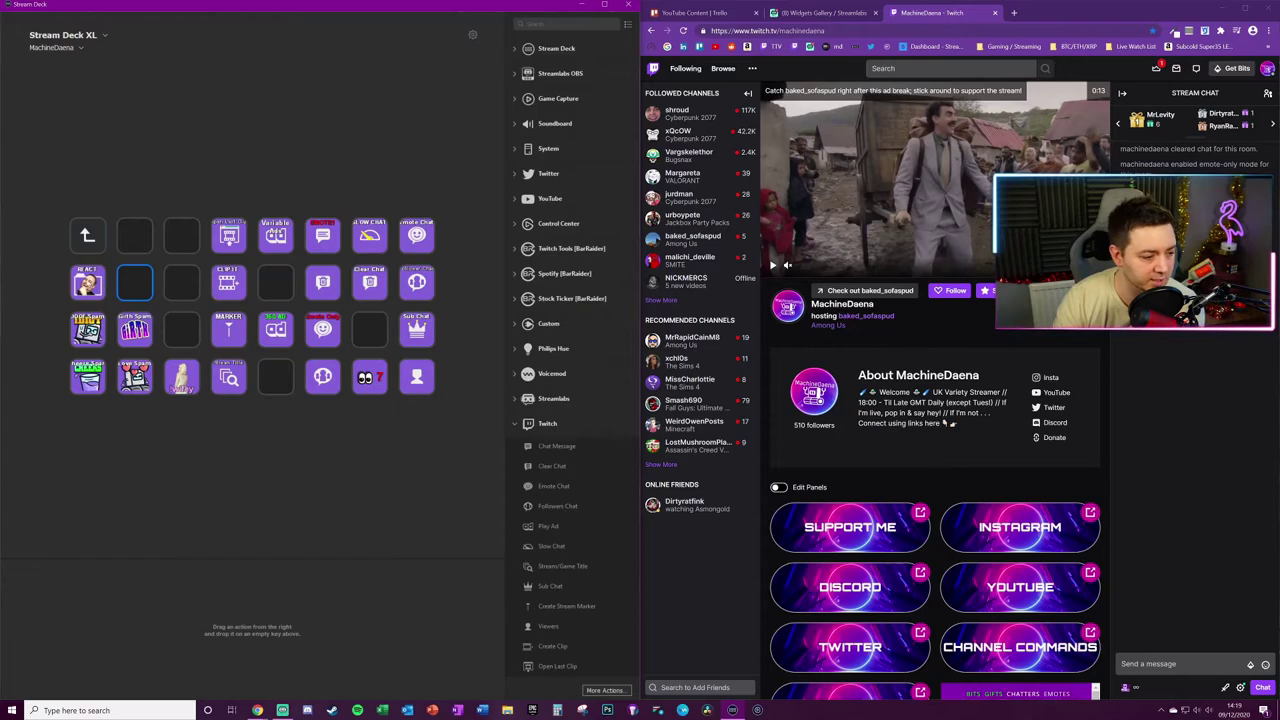
{"action": "double_click", "coordinate": [87, 283]}
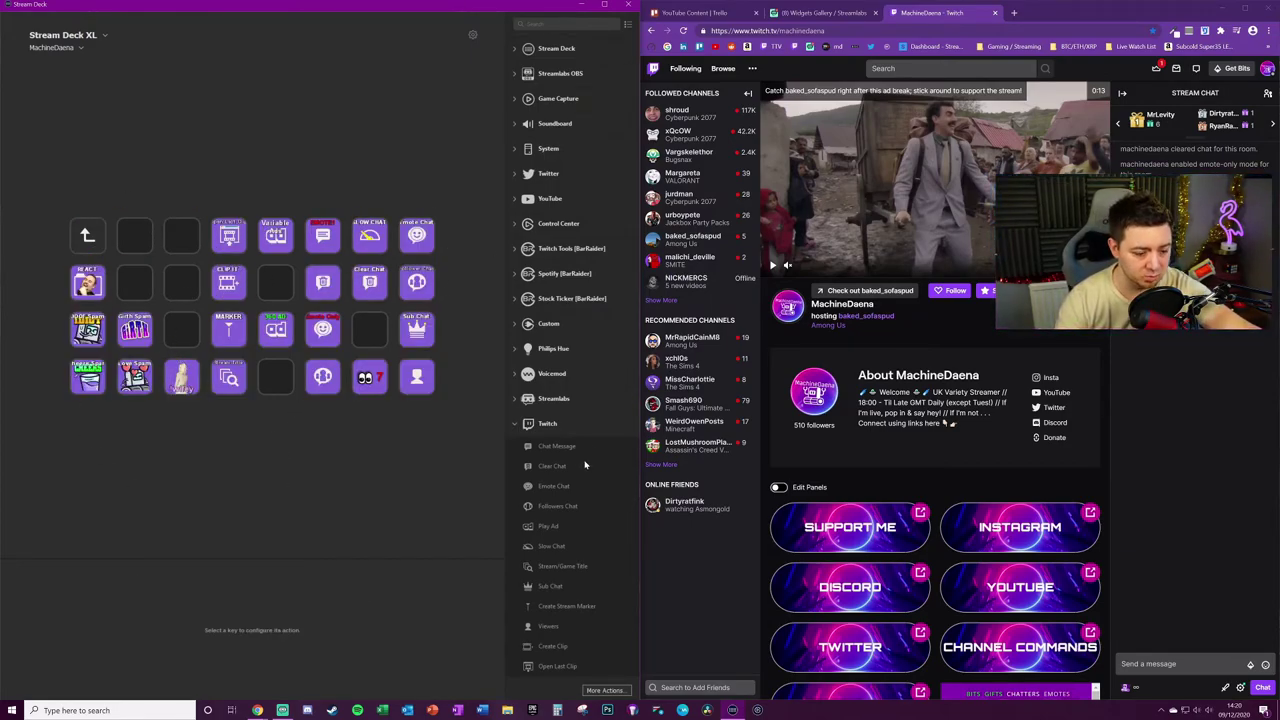
- Add a Twitch Chat Message action to the empty key beside the back key, with "!TODAY" as both title and message
{"action": "left_click_drag", "start_coordinate": [558, 450], "coordinate": [135, 235]}
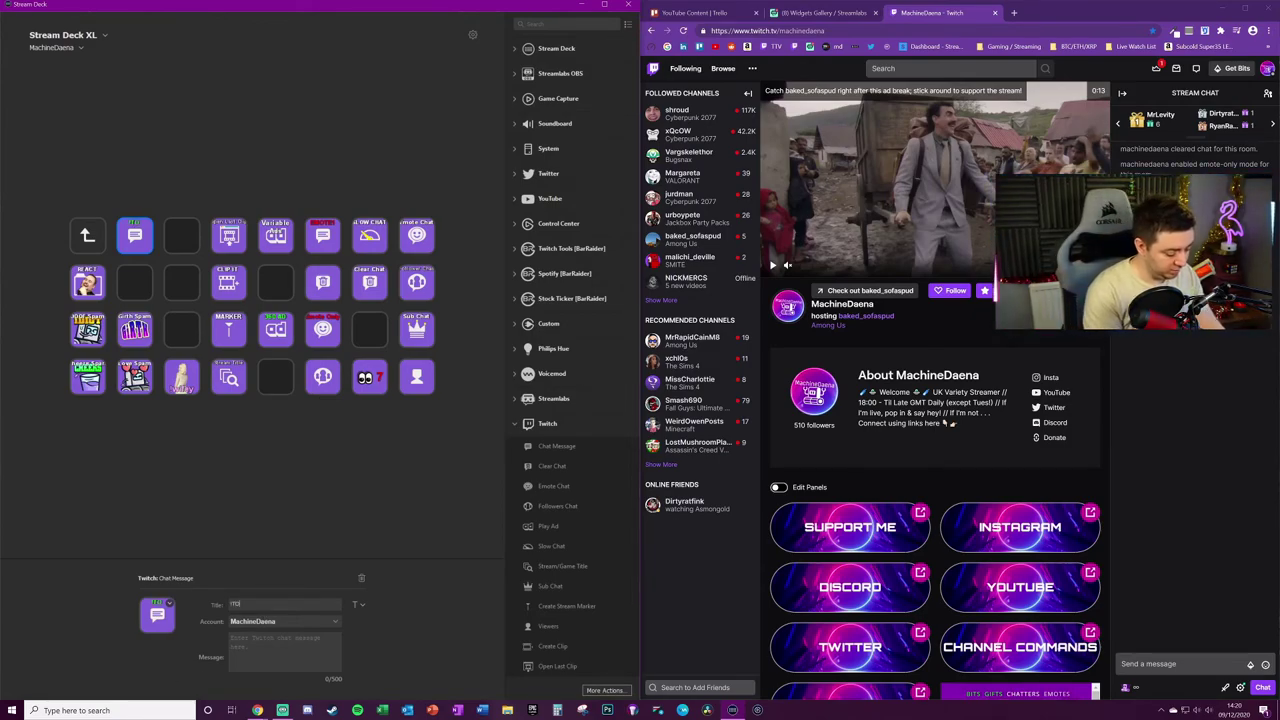
{"action": "type", "text": "DAY"}
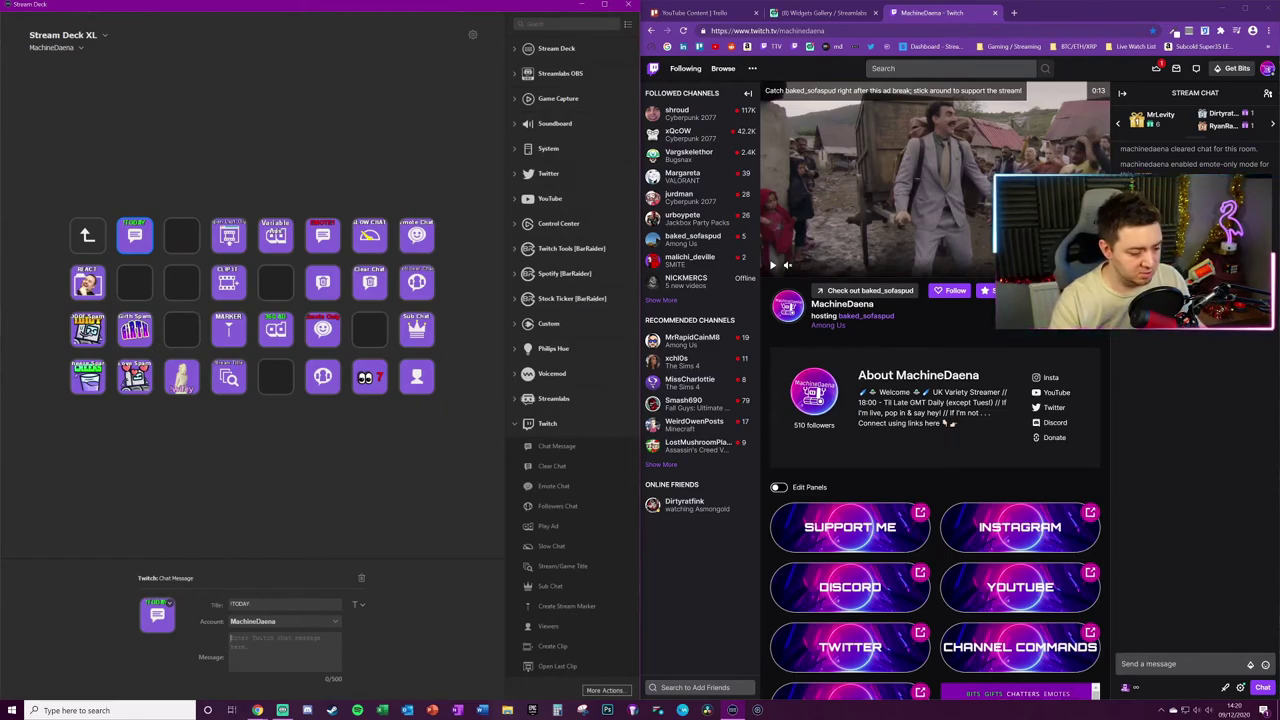
{"action": "type", "text": "TODAY"}
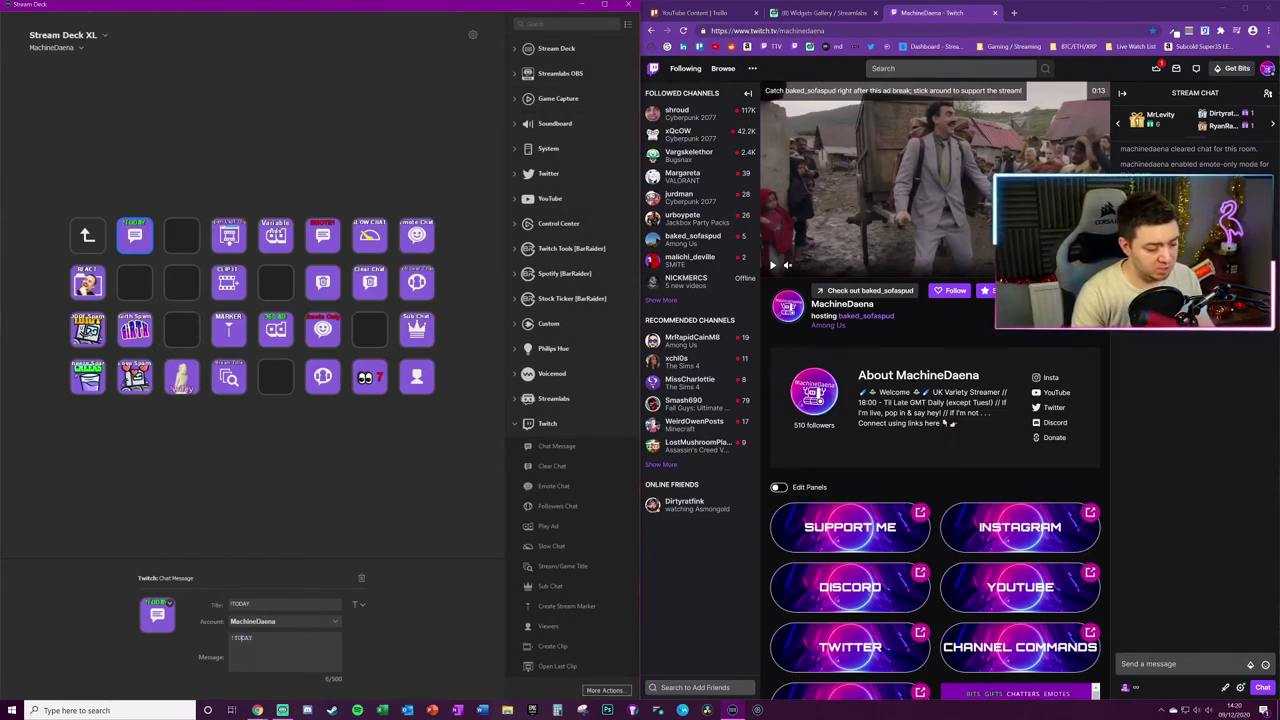